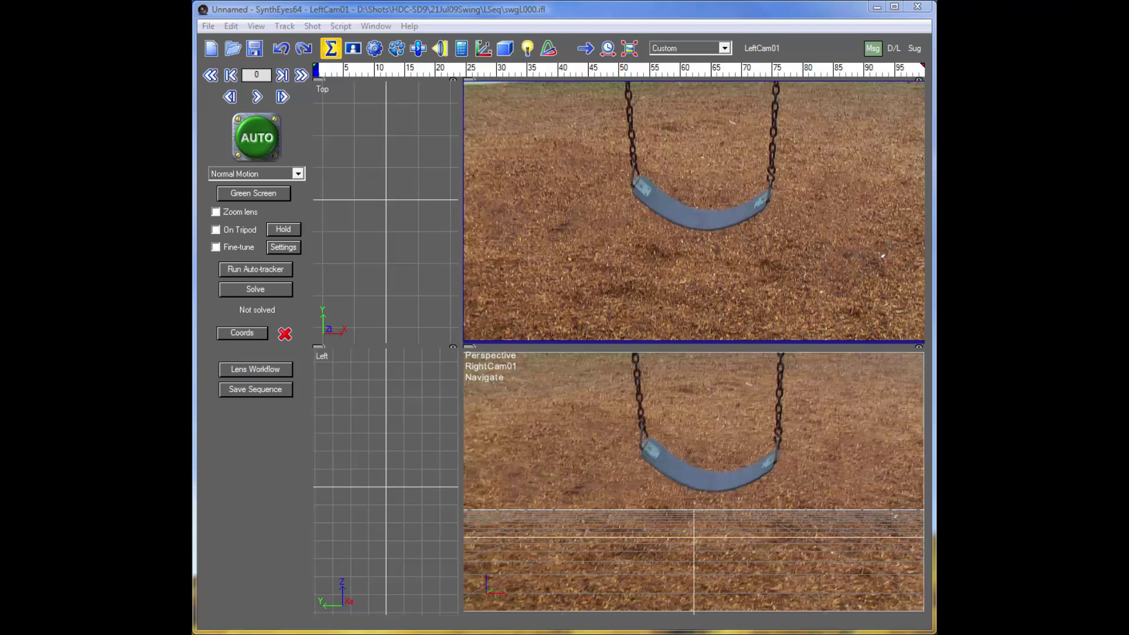
Step: Review the swing footage to frame 28, then auto-track and stereo-solve the shot (1.48 hpix)
key("space")
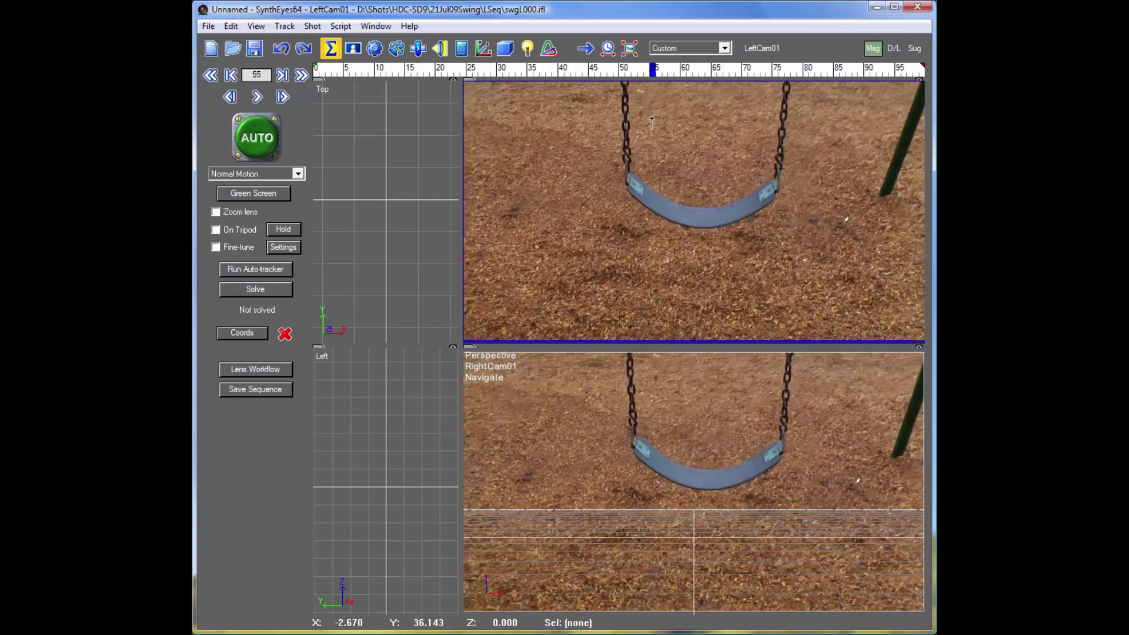
left_click(487, 68)
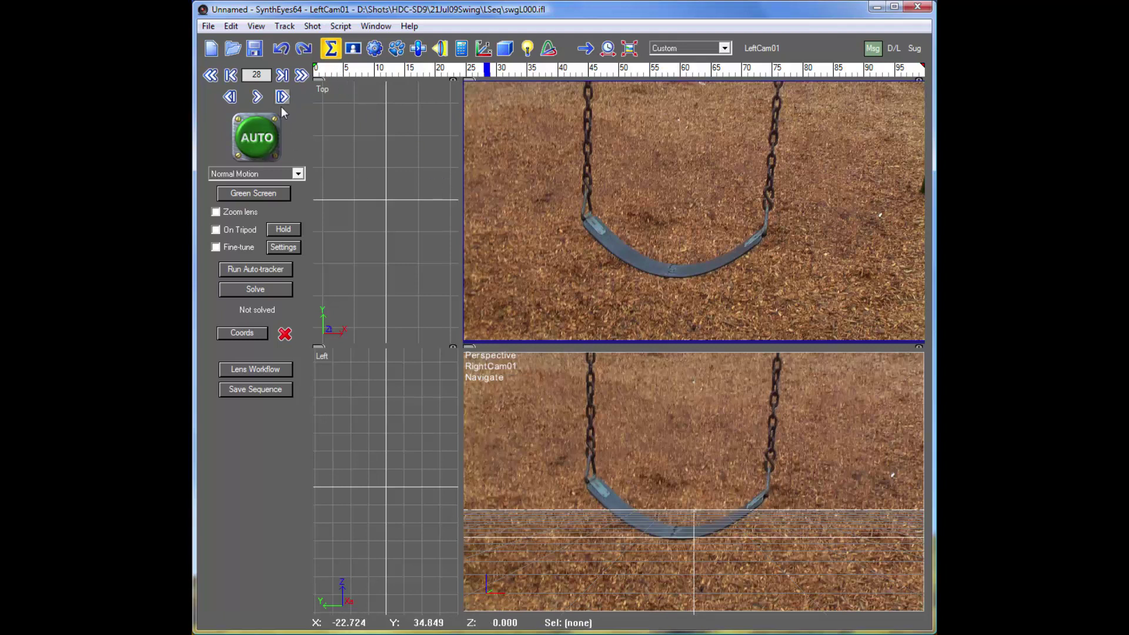
left_click(256, 139)
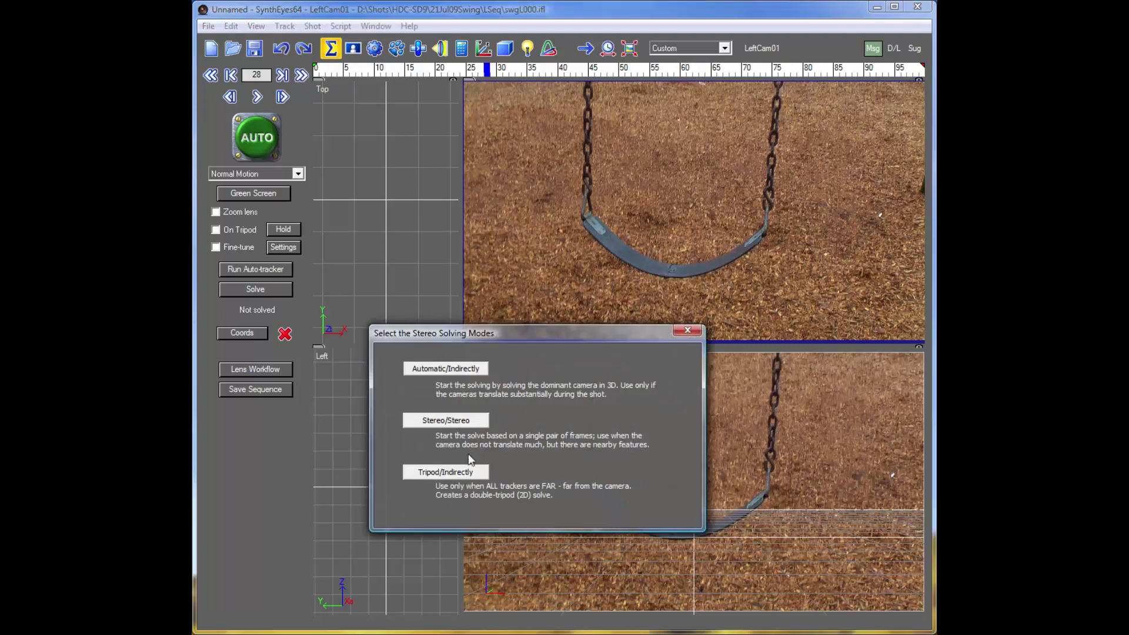
left_click(447, 420)
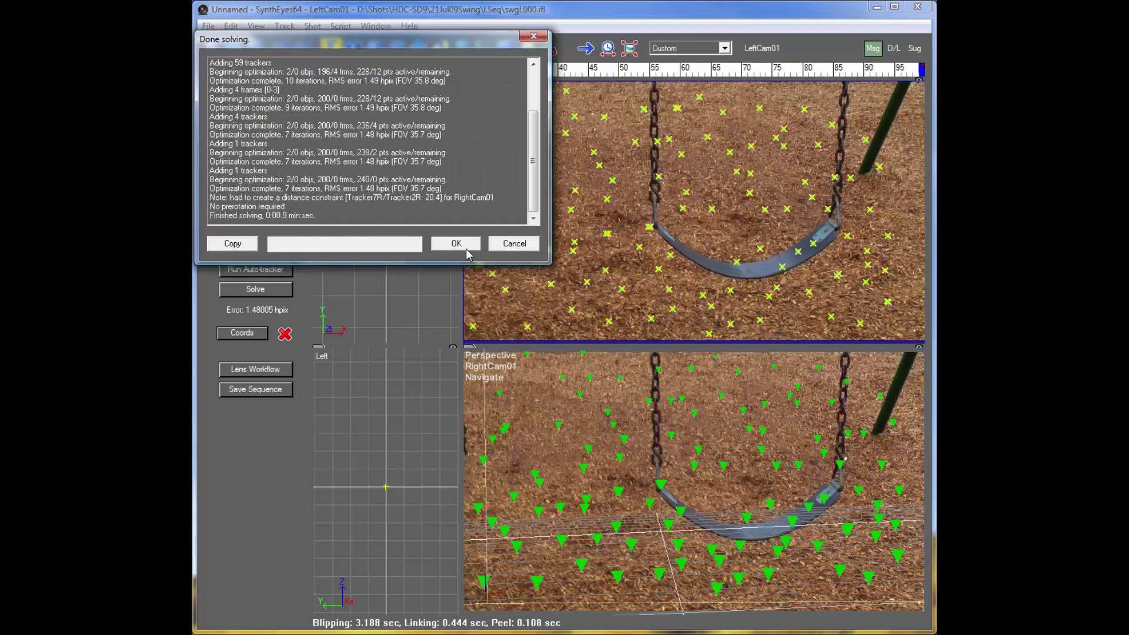
left_click(467, 246)
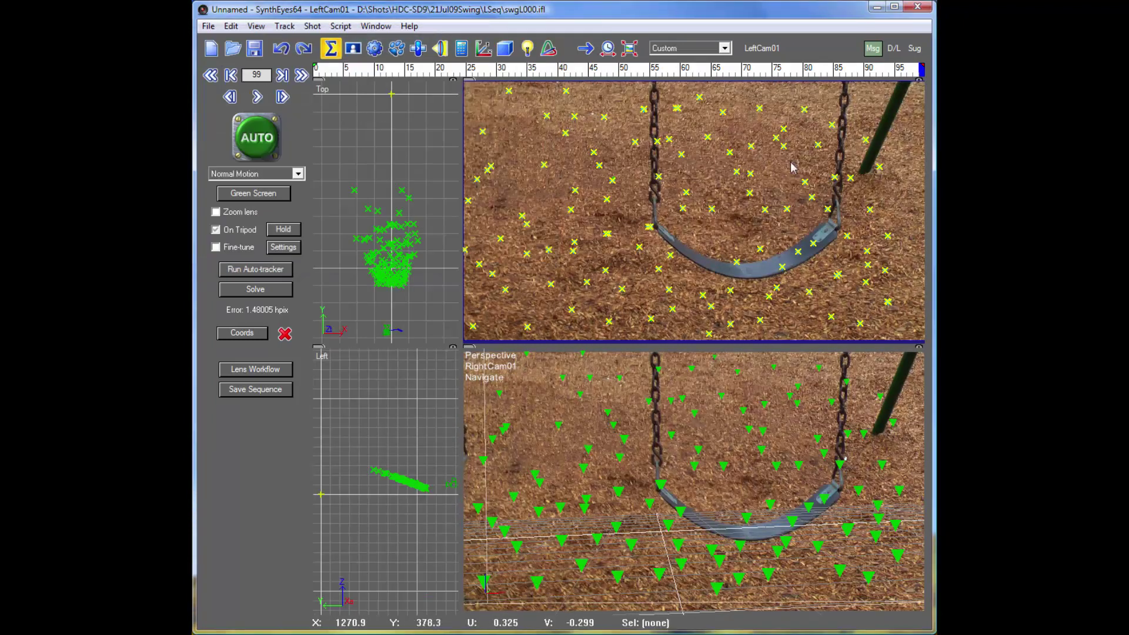
Step: On RightCam01, pick origin and ground-plane trackers and apply the new coordinate system
left_click(752, 51)
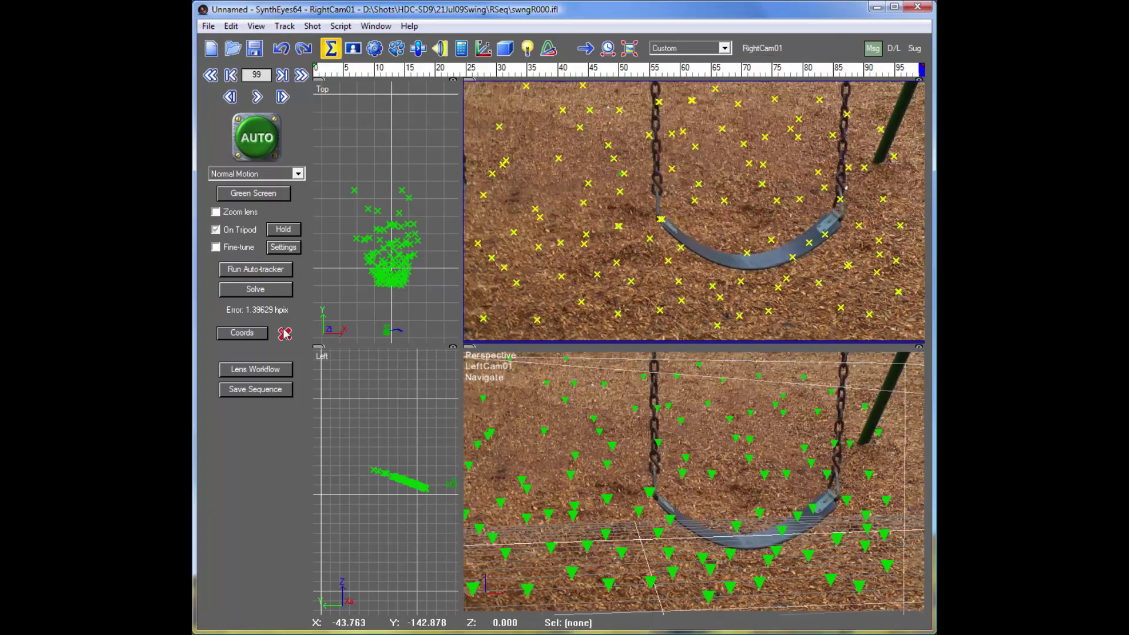
left_click(243, 334)
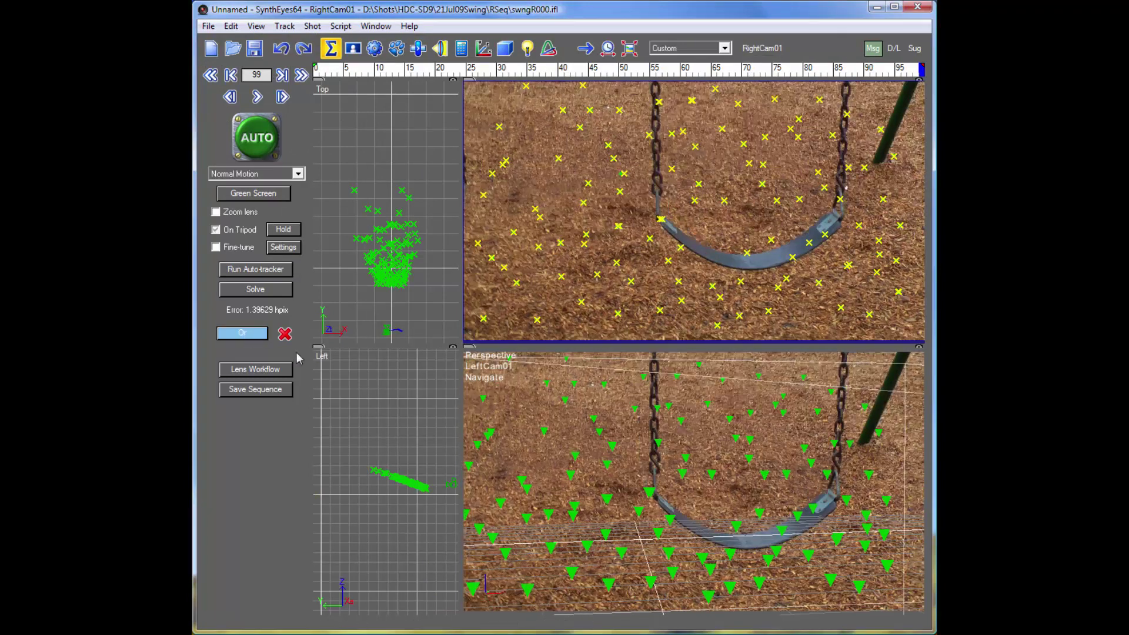
left_click(562, 276)
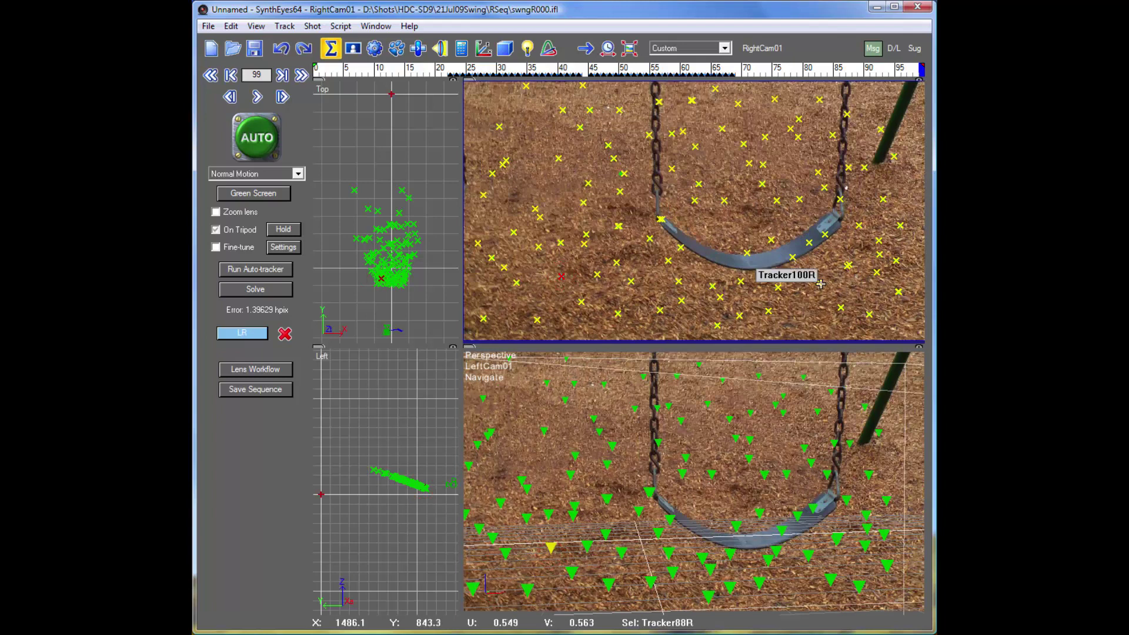
left_click(607, 145)
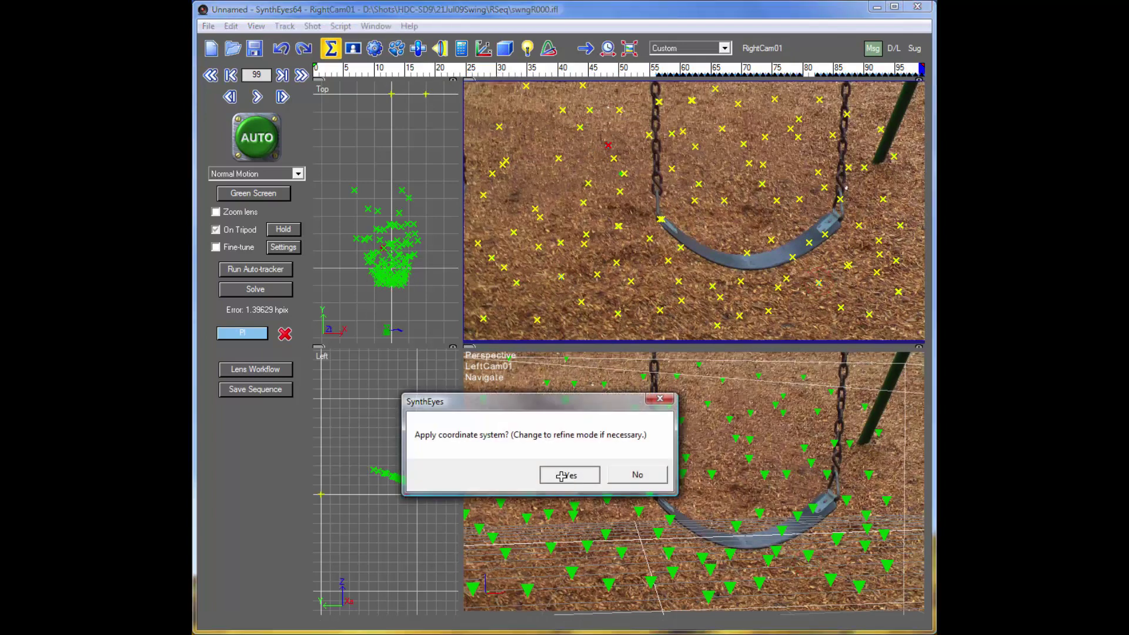
left_click(567, 474)
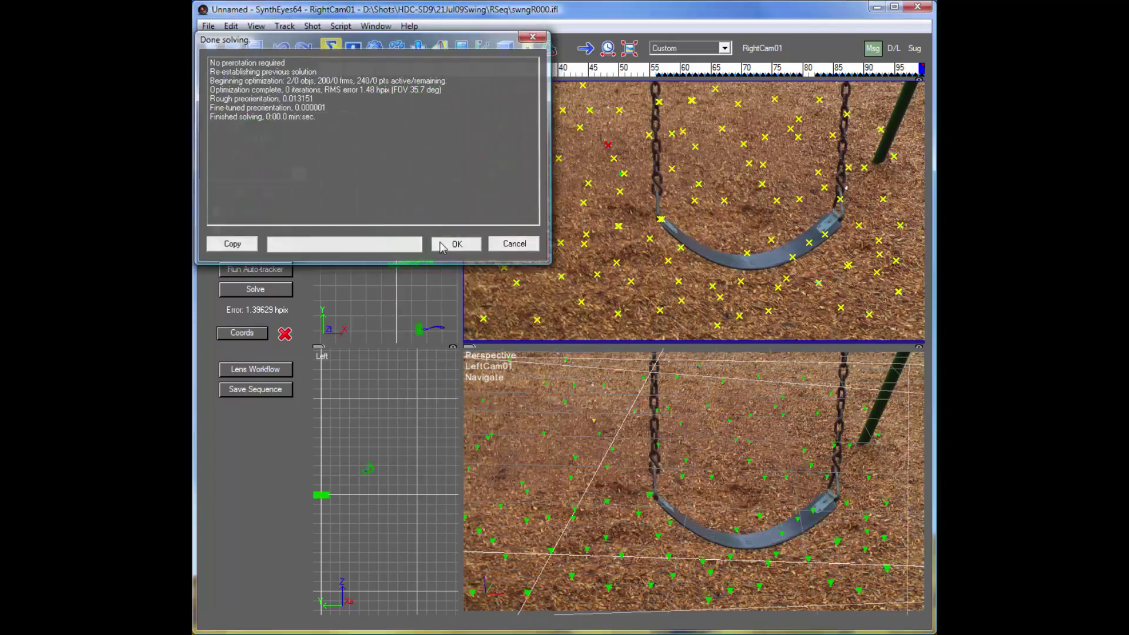
Step: Accept the re-solve at 1.39629 hpix error and rewind to frame 0
left_click(440, 247)
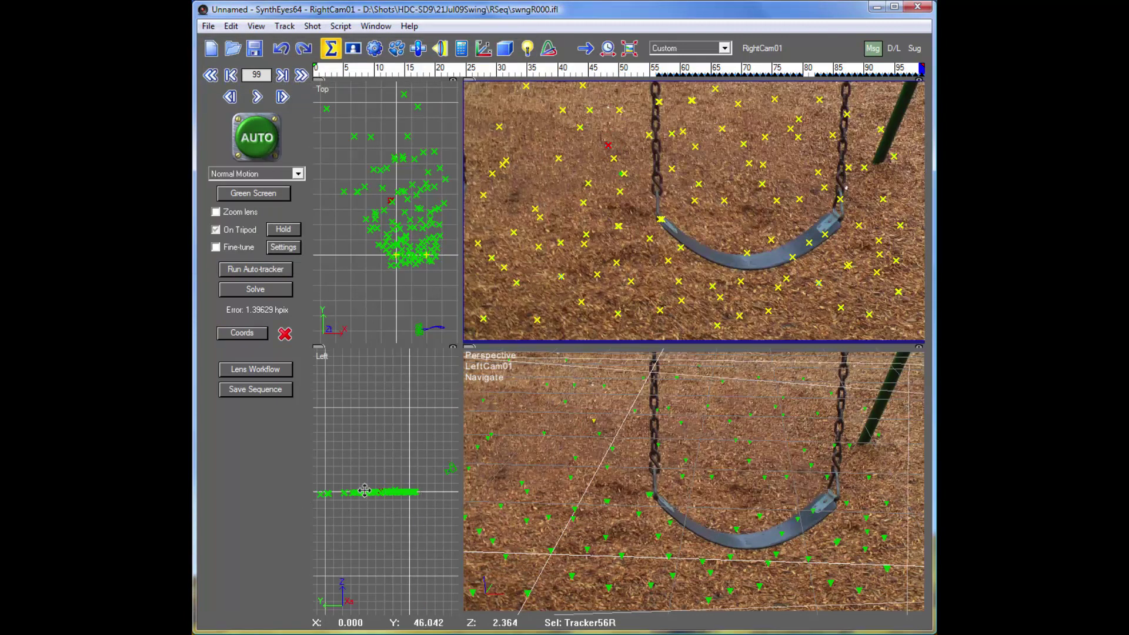
middle_click_drag(376, 262, 351, 228)
left_click(301, 74)
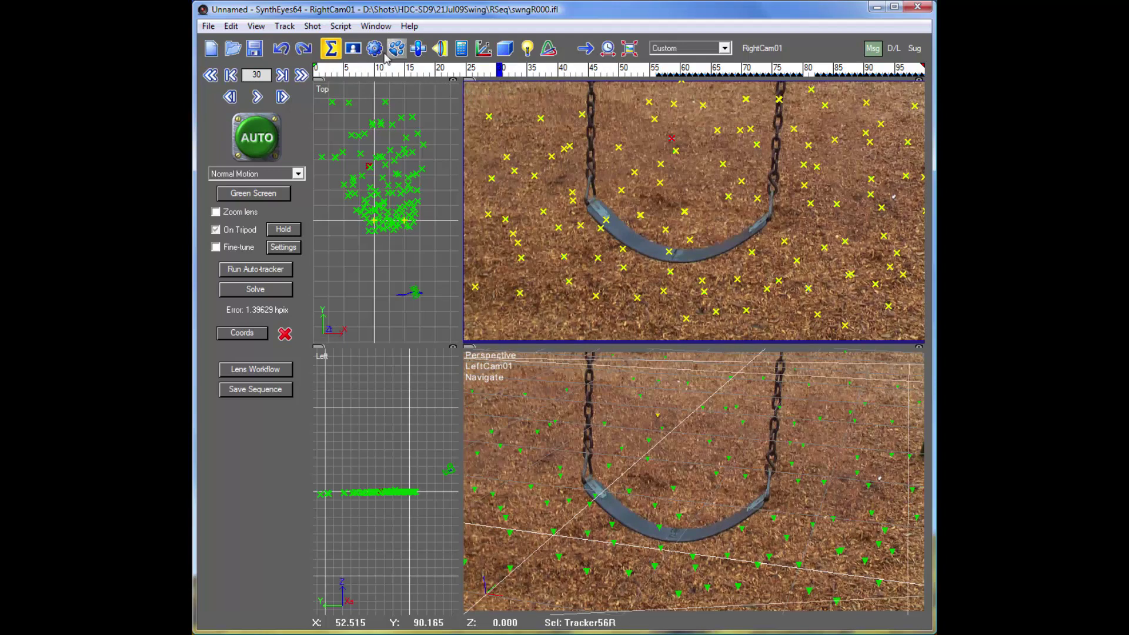
Step: Add a stereo moving object pair, LObject01 and RObject01, via Shot > Add Moving Object
left_click(313, 27)
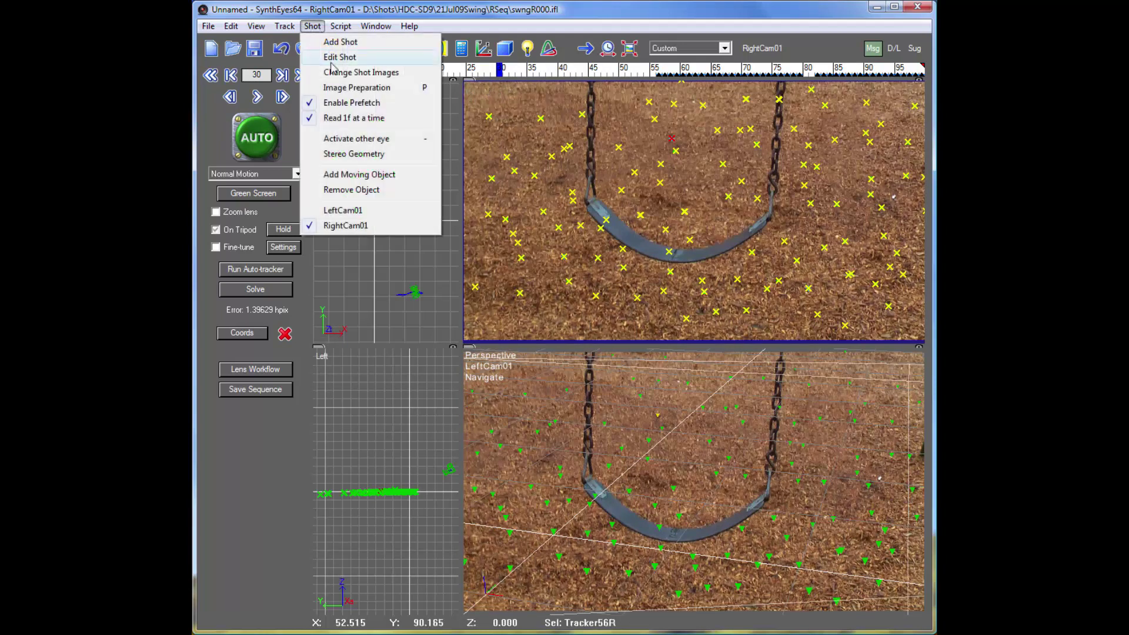
left_click(360, 174)
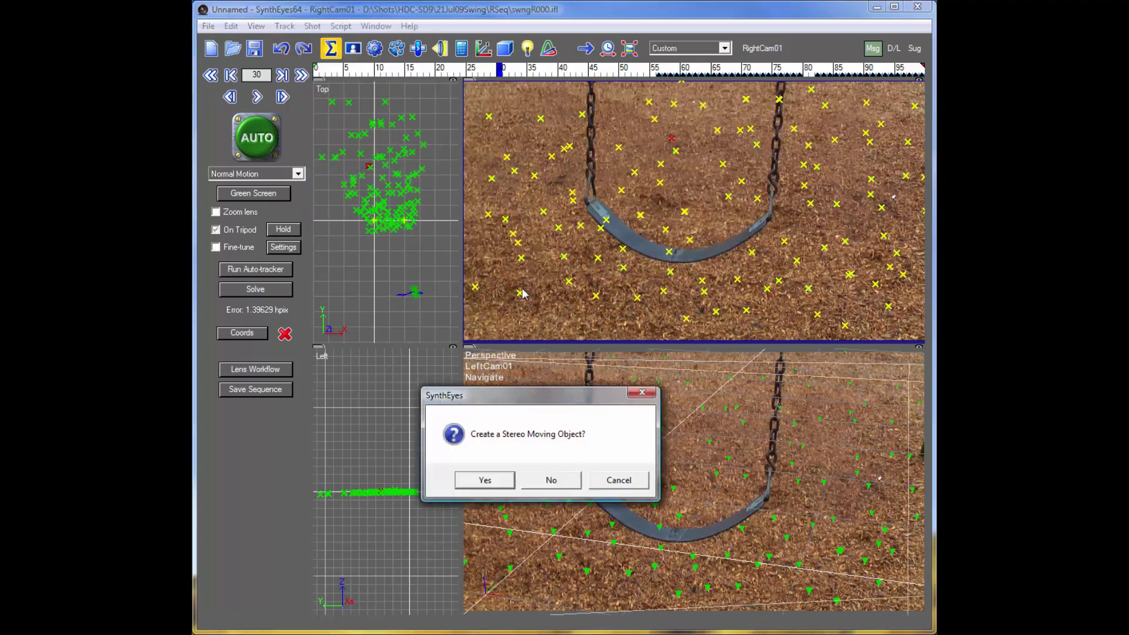
left_click(485, 481)
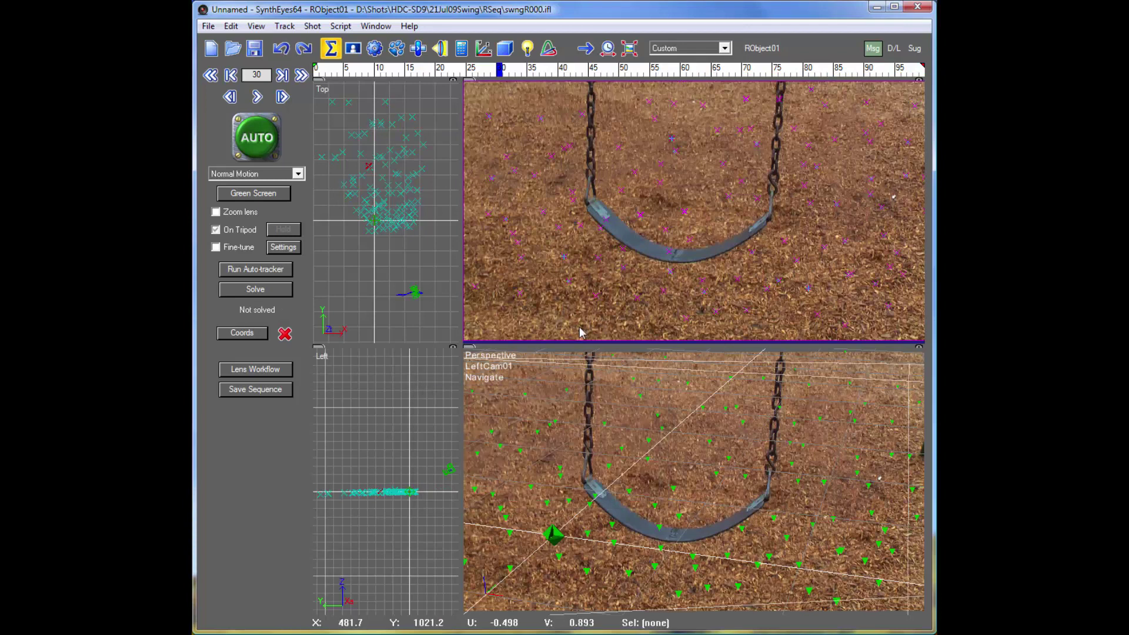
Step: Change what the perspective view follows and cycle active objects, ending on RObject01
right_click(513, 399)
left_click(551, 427)
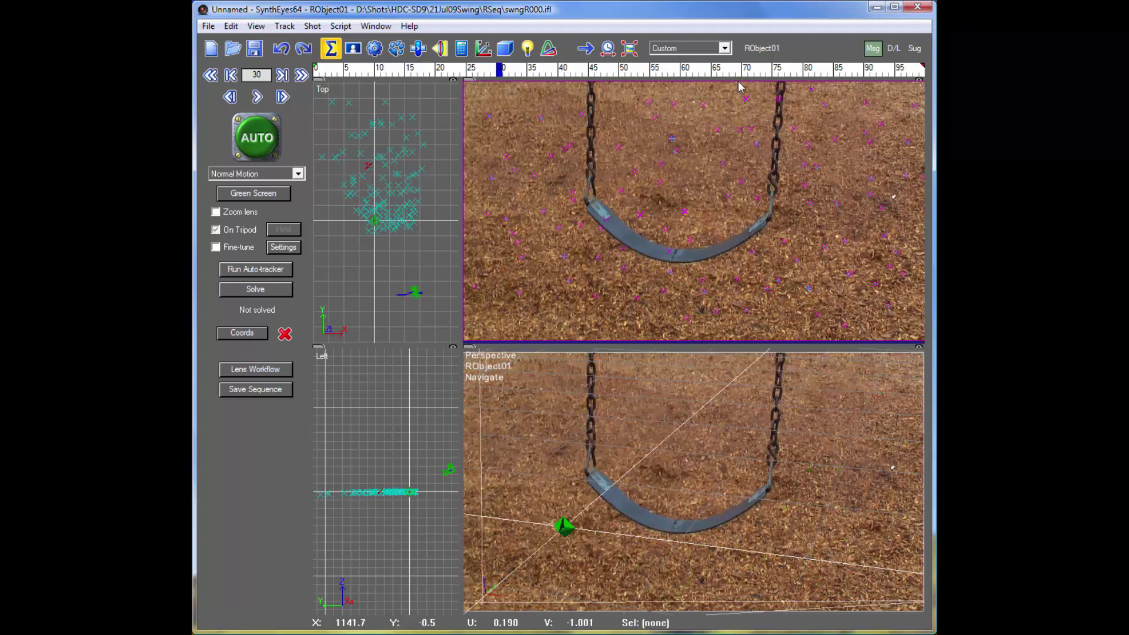
left_click(780, 49)
left_click(780, 48)
left_click(759, 48)
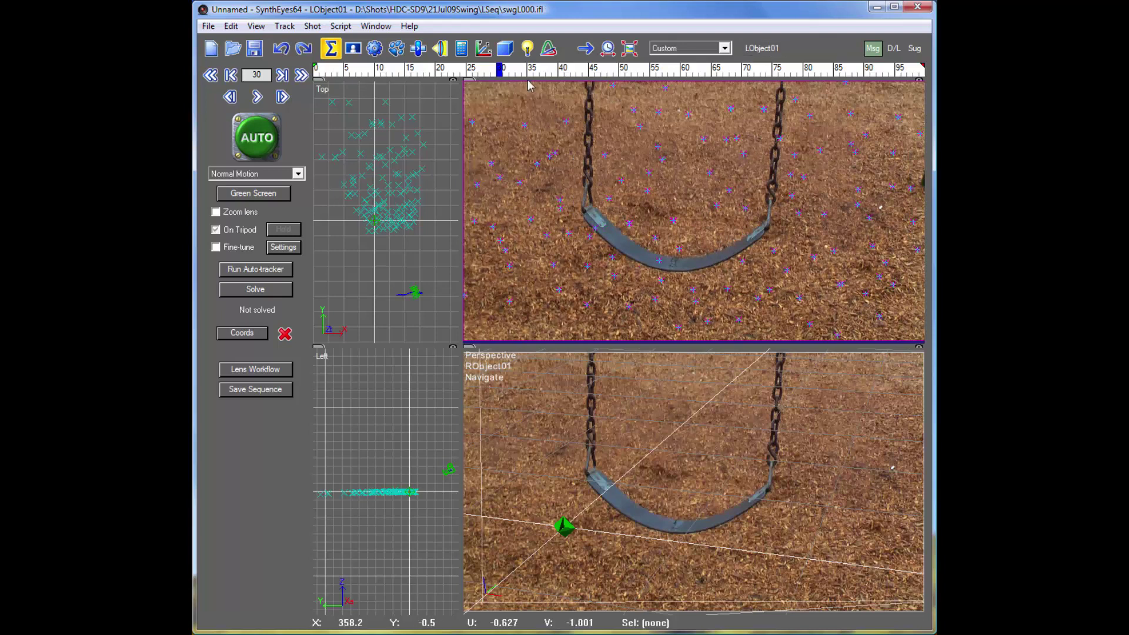
key("plus")
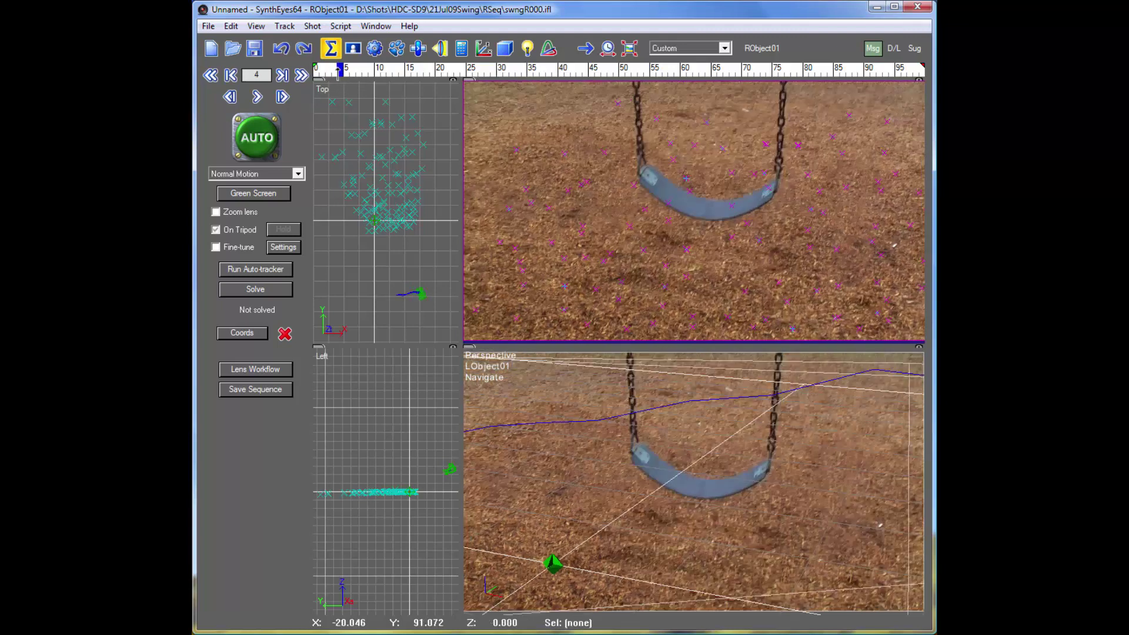
Step: Create Tracker241 on the swing seat's bolt at frame 0 with size 0.0090
key("Home")
left_click(397, 48)
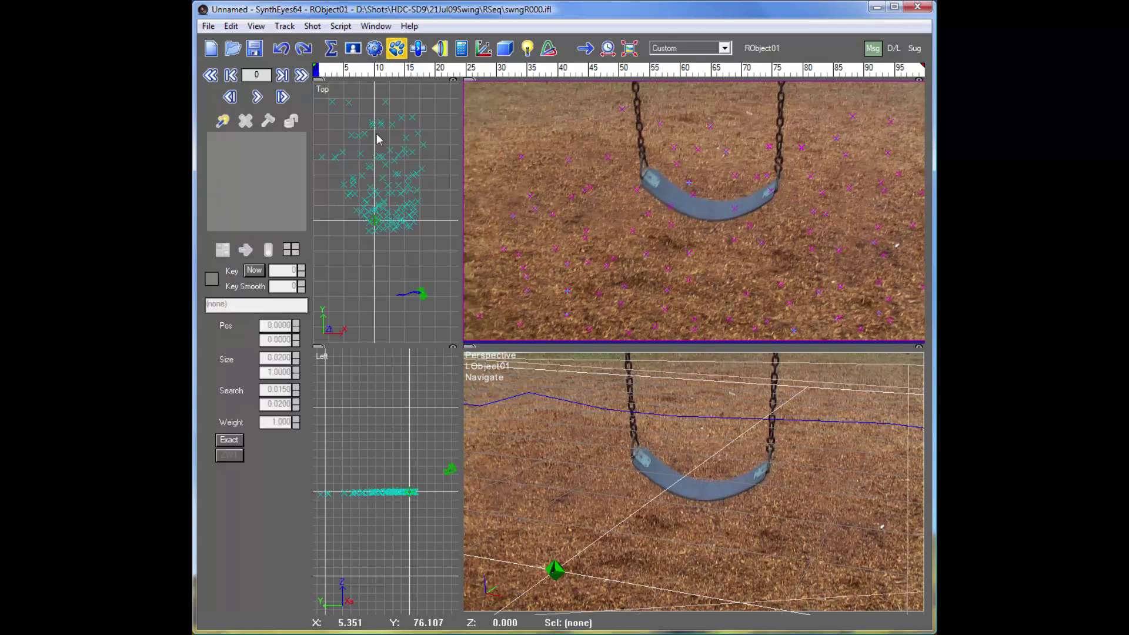
left_click(651, 180)
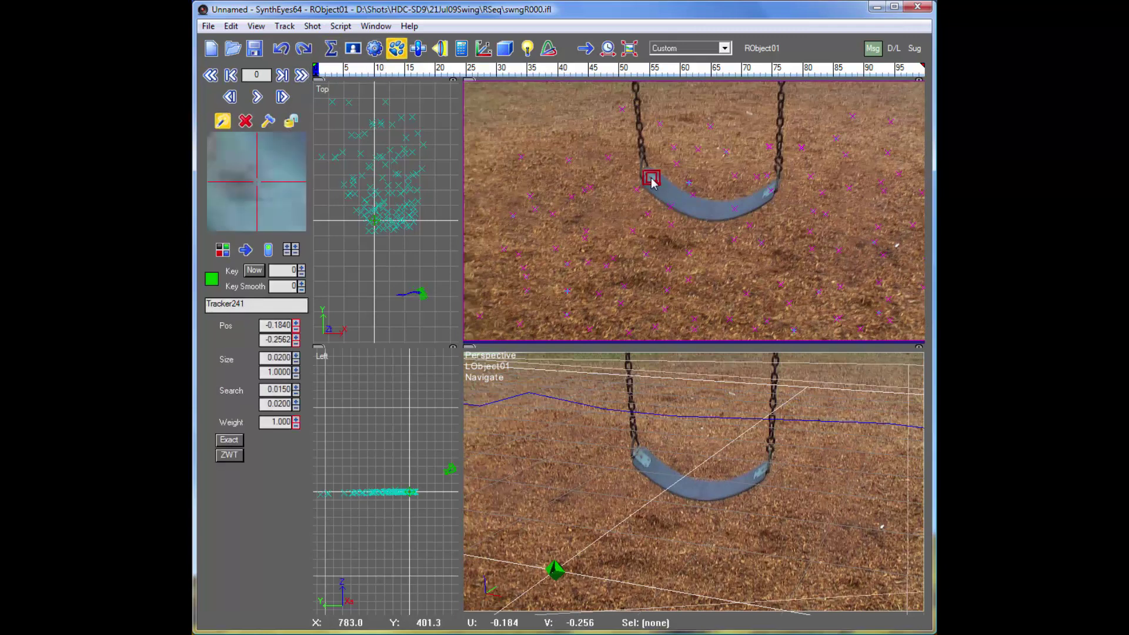
left_click_drag(650, 180, 647, 178)
left_click(296, 361)
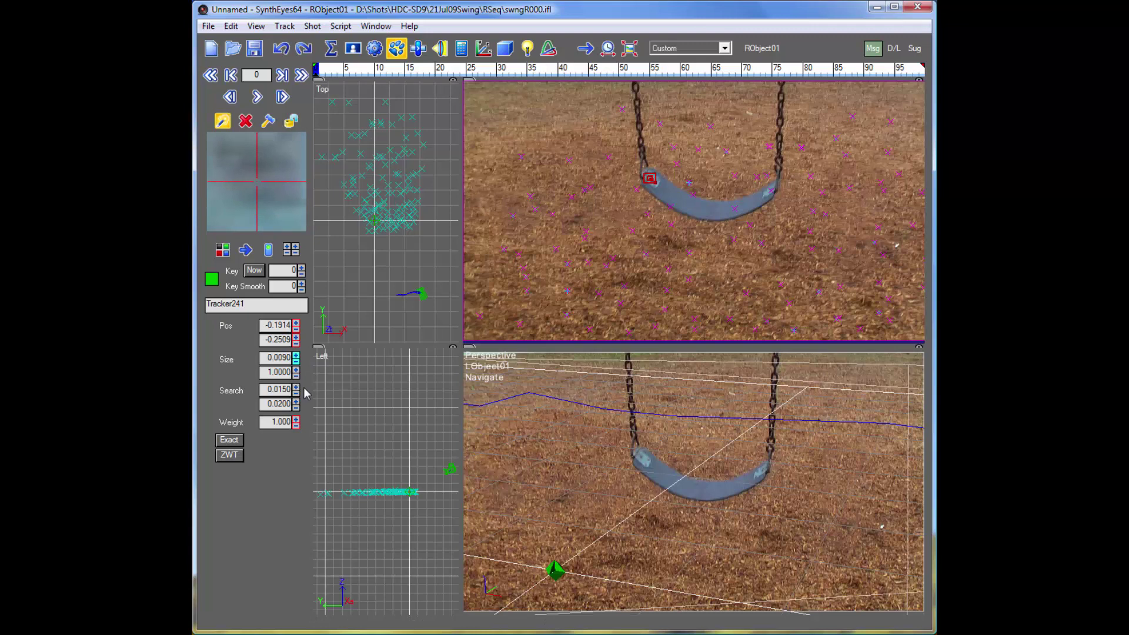
left_click(296, 361)
Step: Widen the search area to 0.0900/0.1590 and track the bolt forward to frame 99
left_click_drag(297, 392, 300, 252)
left_click_drag(296, 394, 302, 329)
left_click_drag(297, 404, 325, 28)
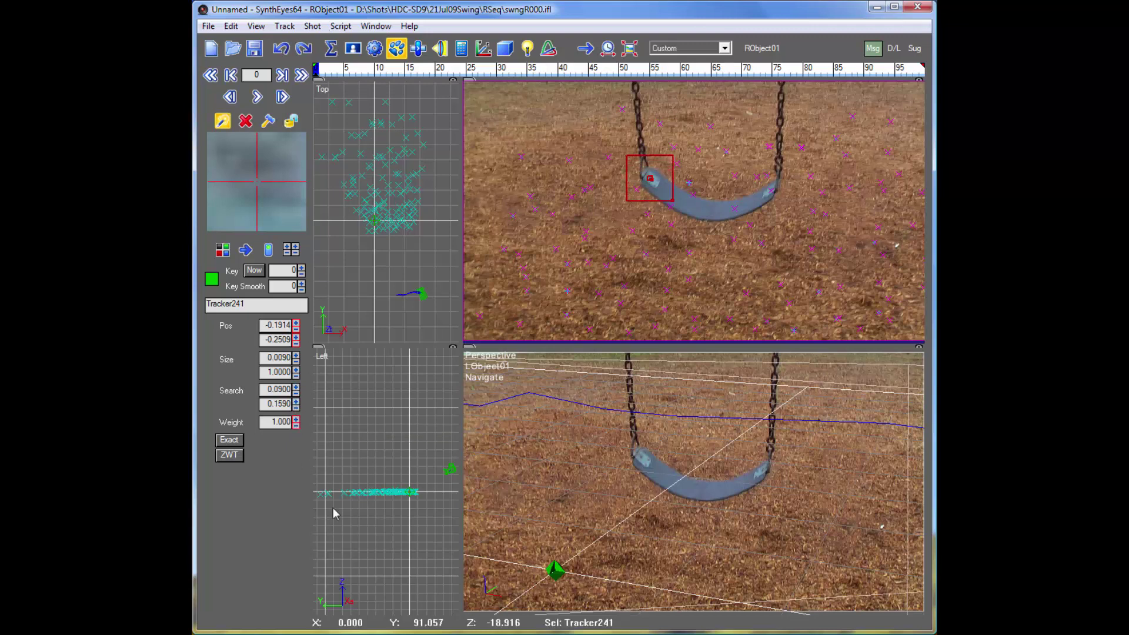
left_click(257, 99)
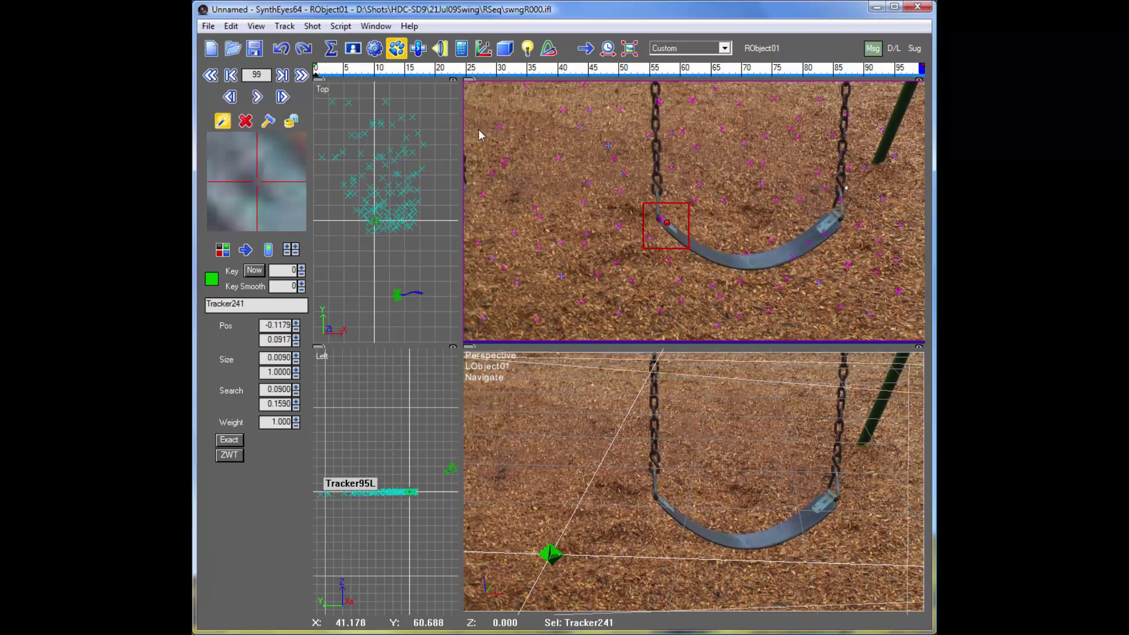
left_click_drag(831, 70, 912, 86)
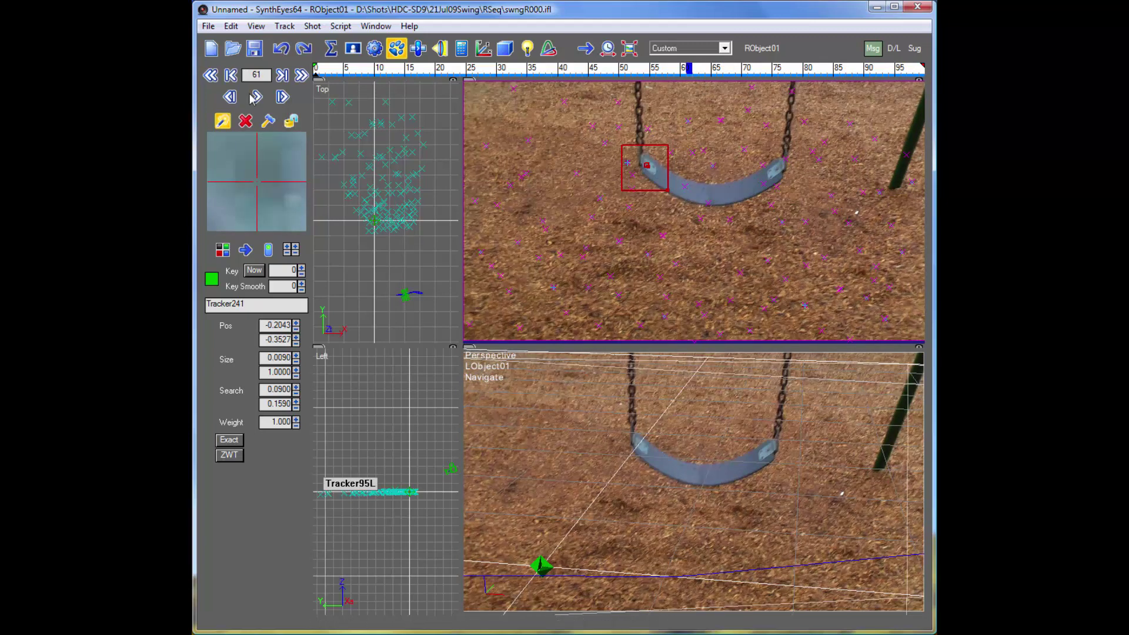
Step: Lock the right-camera bolt tracker and switch to LObject01 at frame 0
left_click(291, 121)
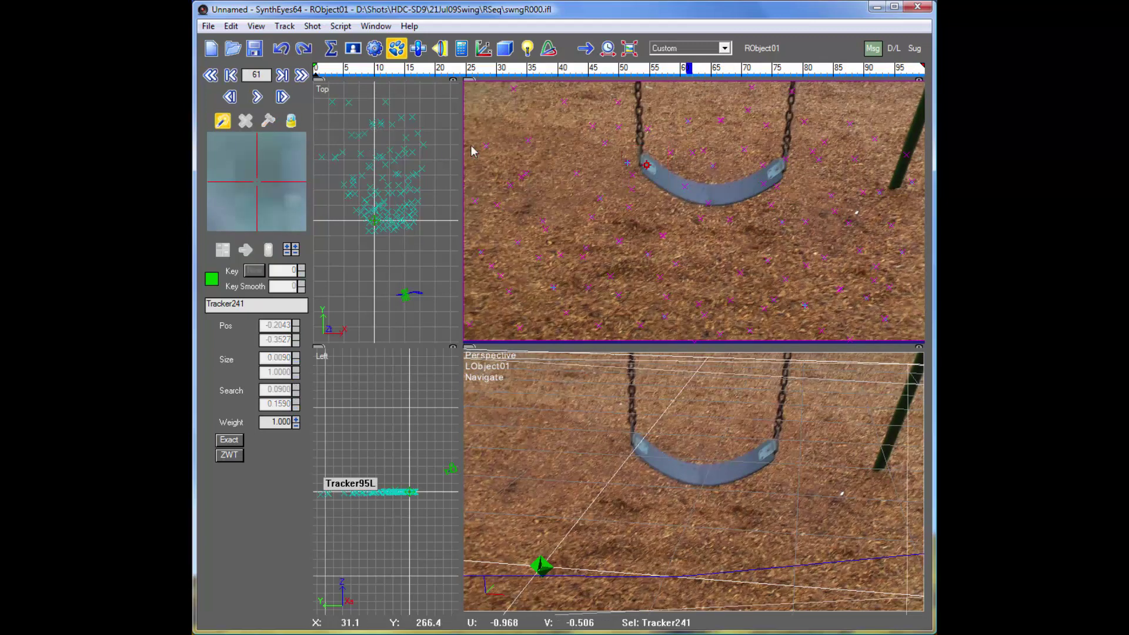
key("minus")
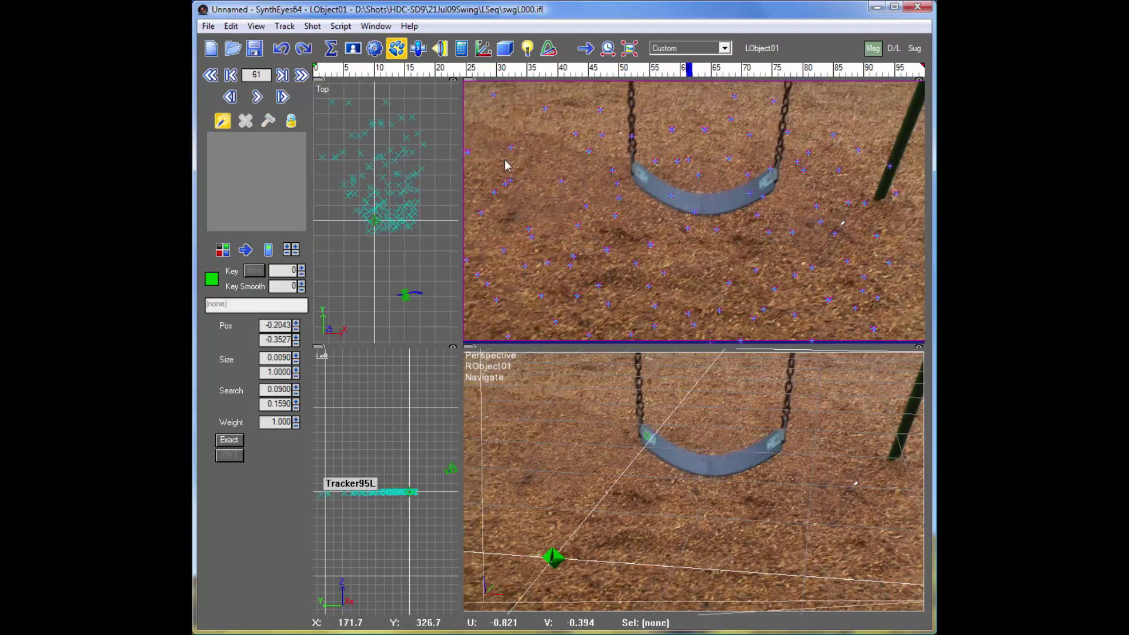
key("Home")
Step: Create Tracker243L on the swing bolt, track it forward to frame 99, and select it
left_click(641, 189)
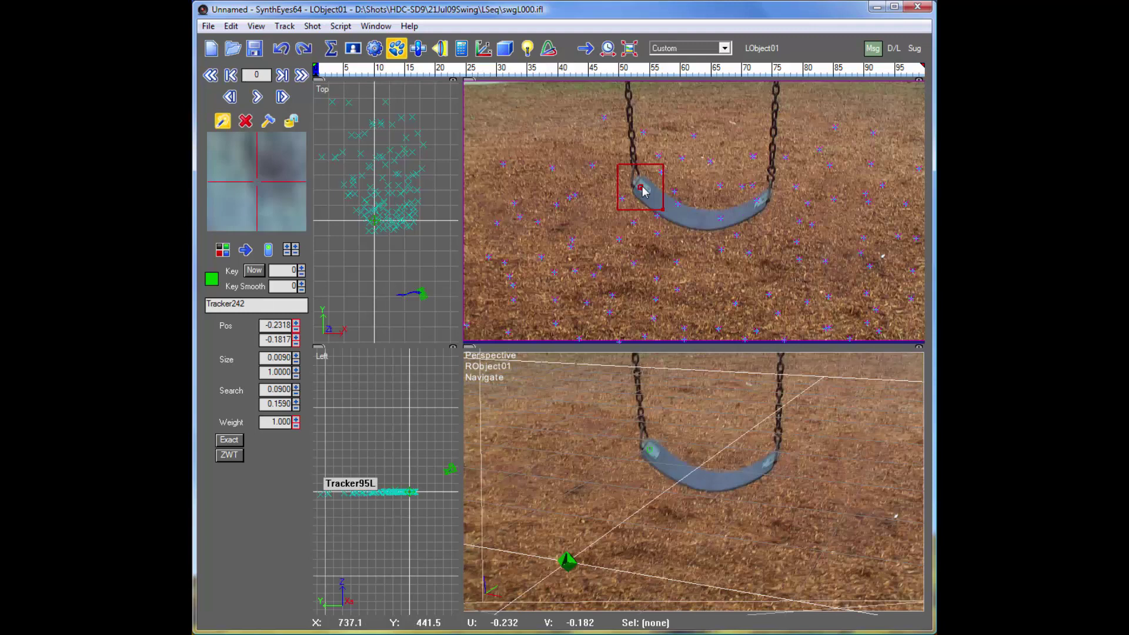
left_click_drag(641, 188, 643, 187)
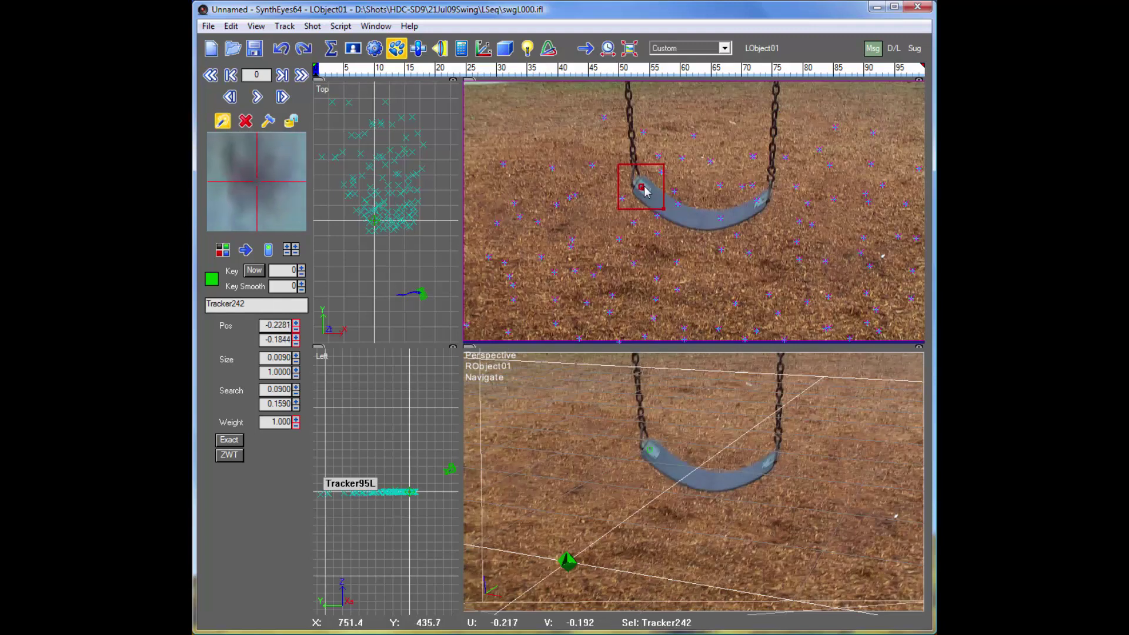
left_click(256, 98)
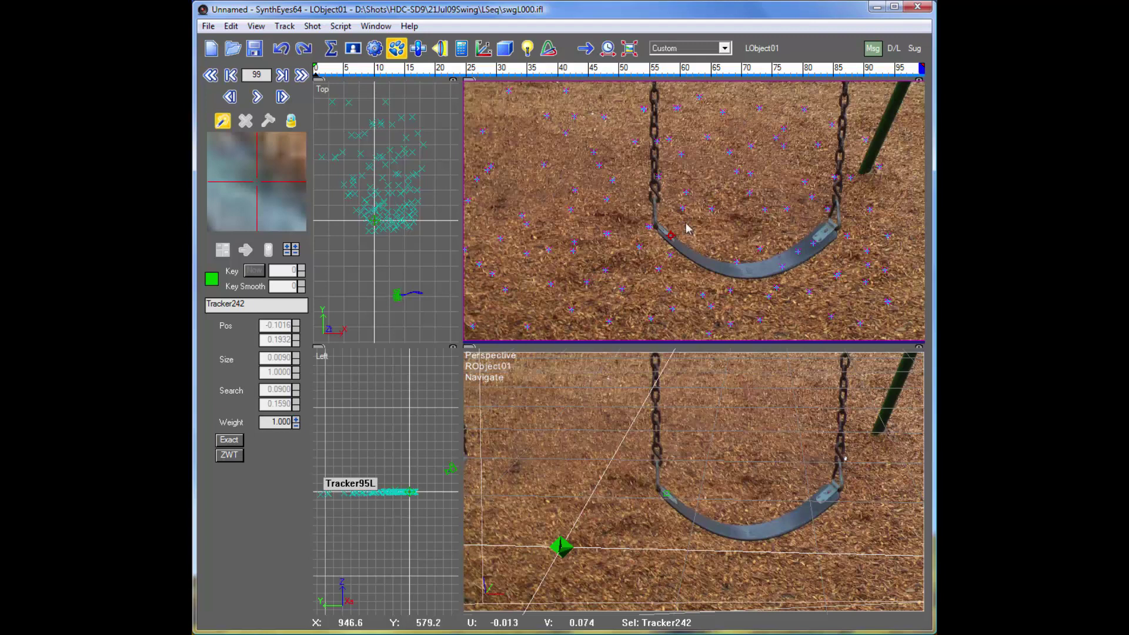
left_click(667, 497)
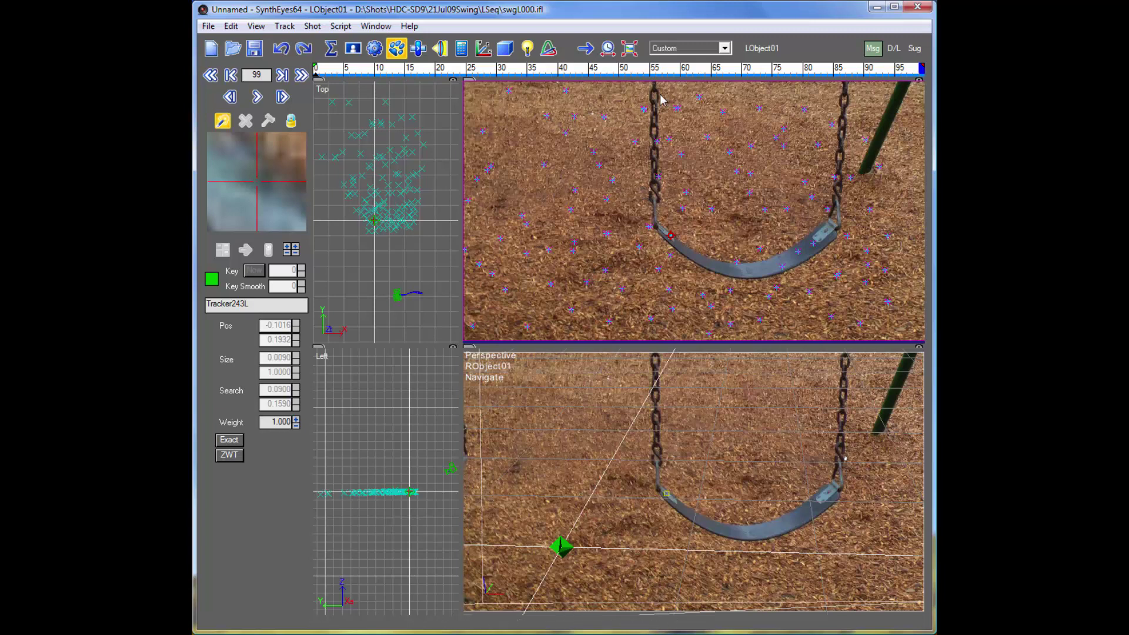
Step: Change the Solver panel's mode from Stereo to Individual mocap
left_click(461, 48)
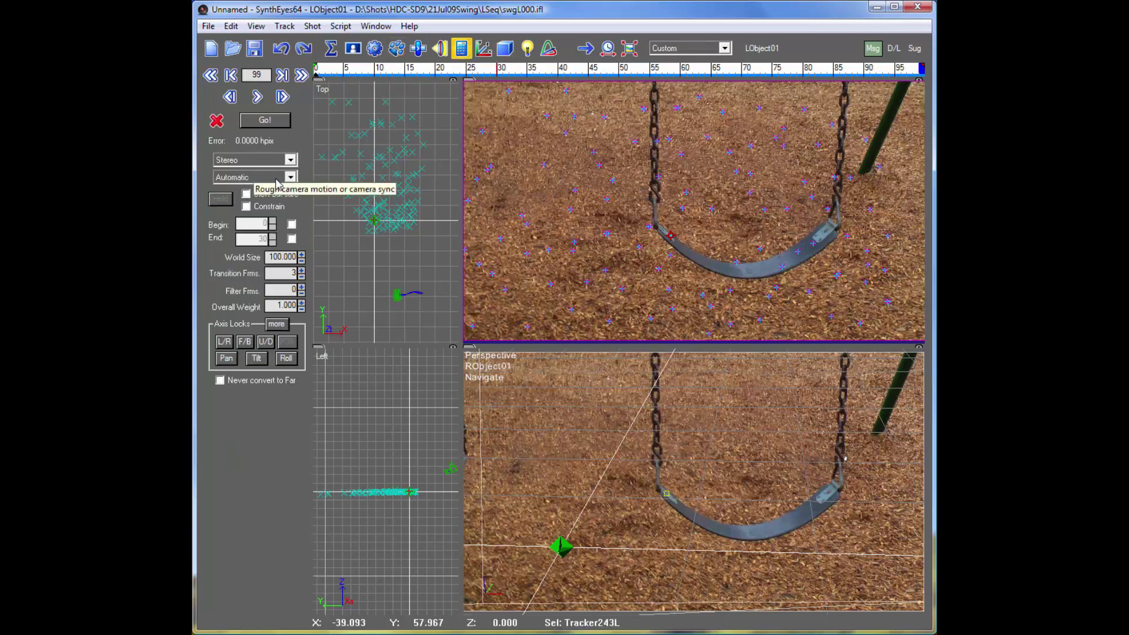
left_click(251, 160)
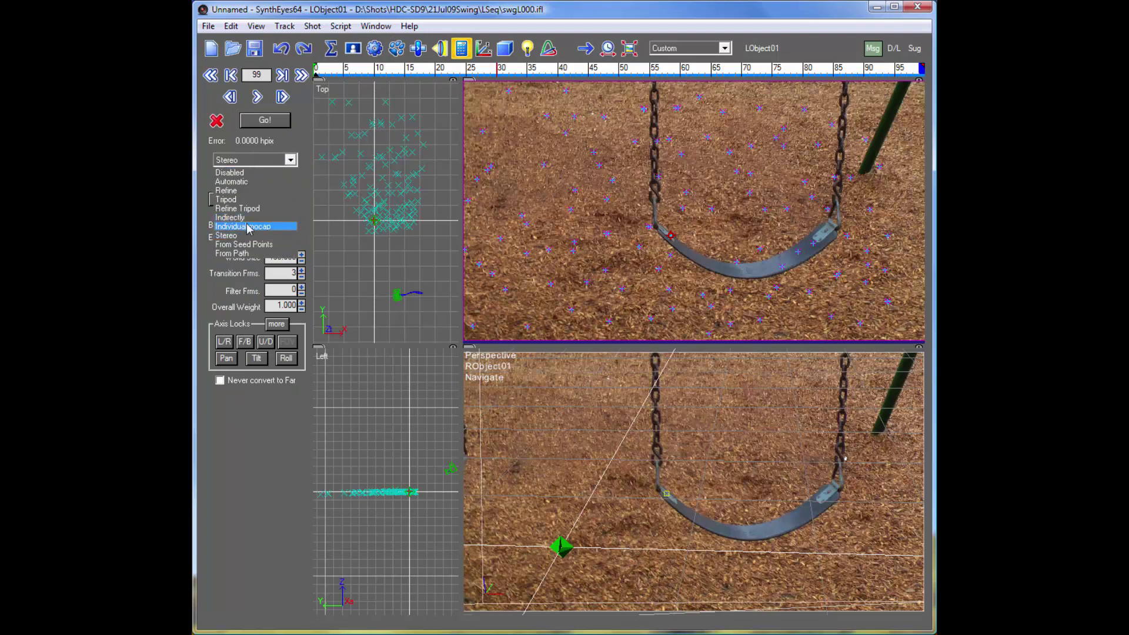
left_click(248, 227)
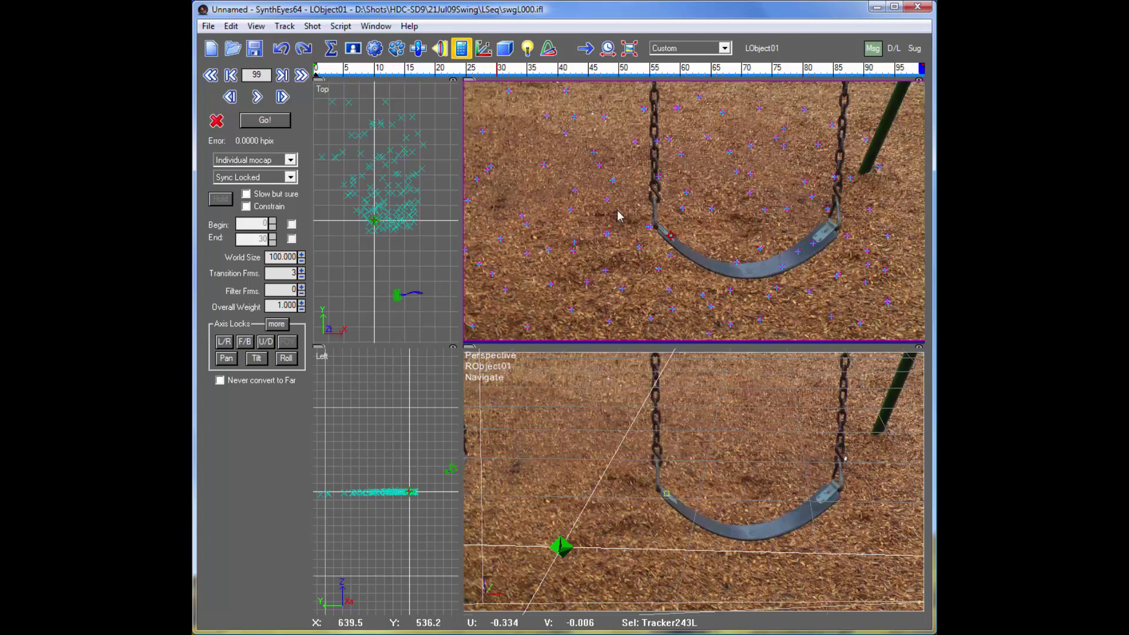
Step: Run the object solve (0.0000 hpix), then scrub to frame 61 and play the shot
left_click(265, 120)
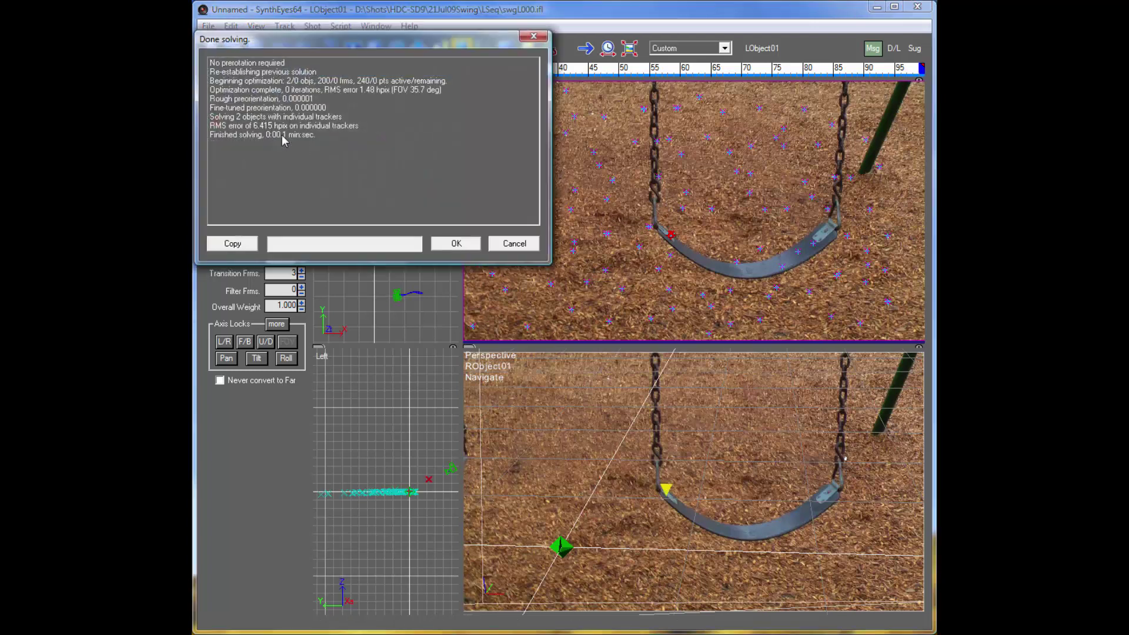
left_click(454, 244)
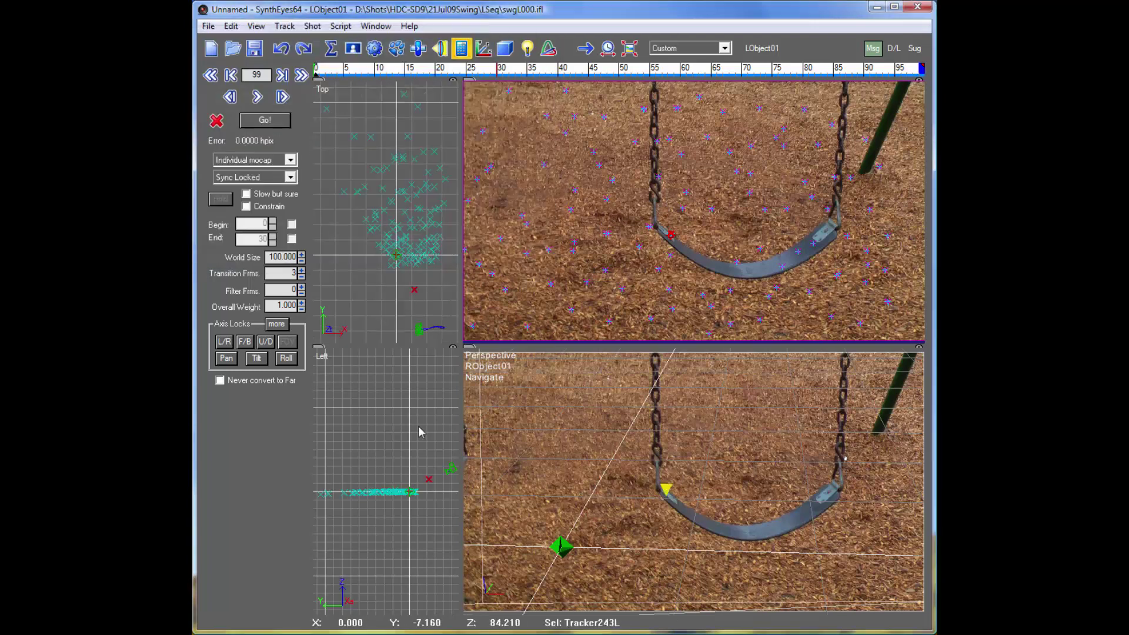
left_click_drag(368, 70, 682, 54)
left_click(682, 52)
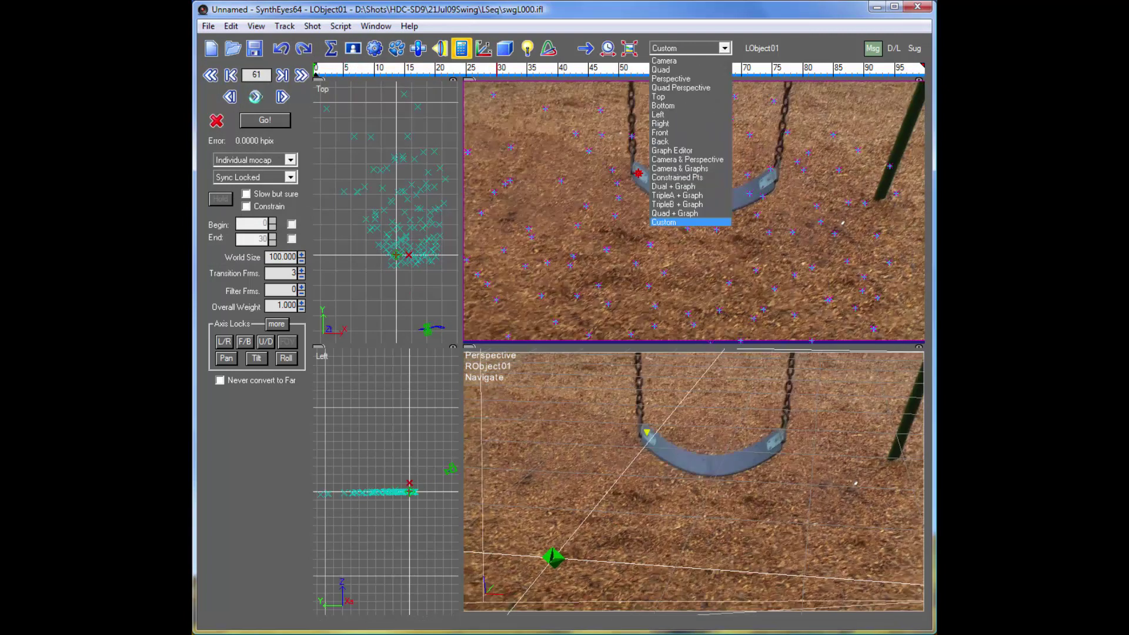
left_click(256, 98)
left_click(256, 98)
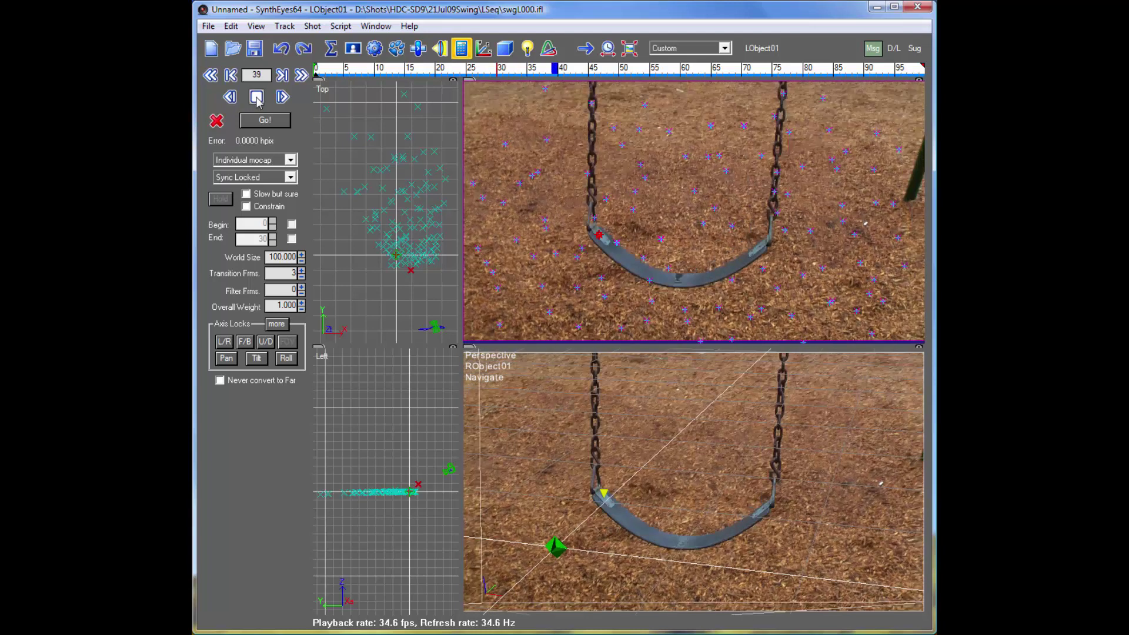
left_click(256, 98)
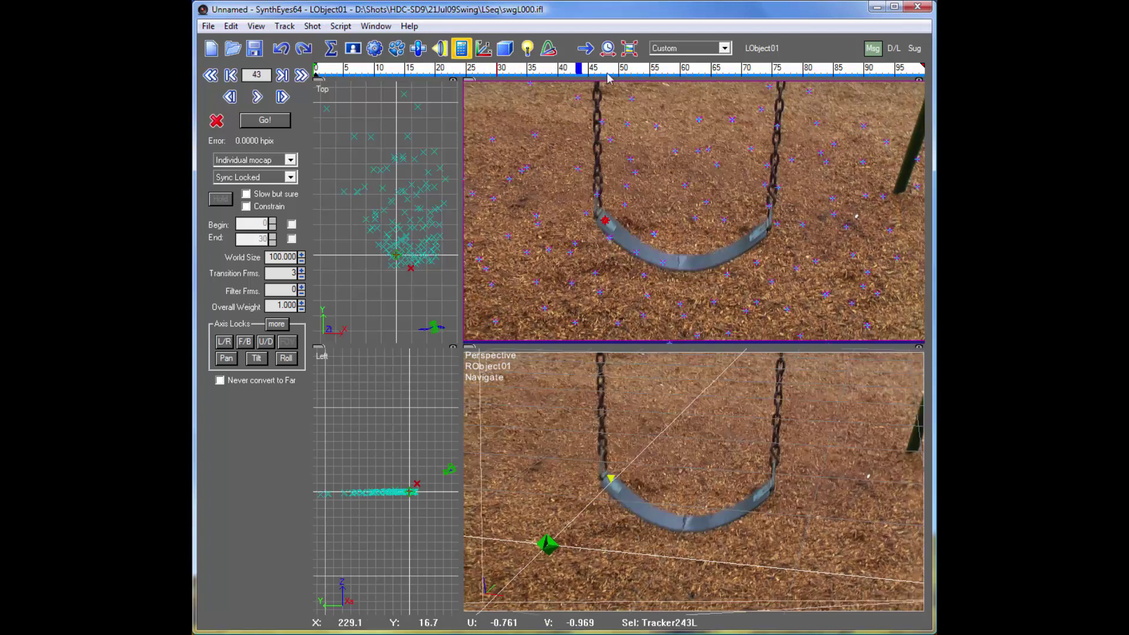
Step: Switch to a single large Top view and play the shot to review the bolt's path
left_click(686, 53)
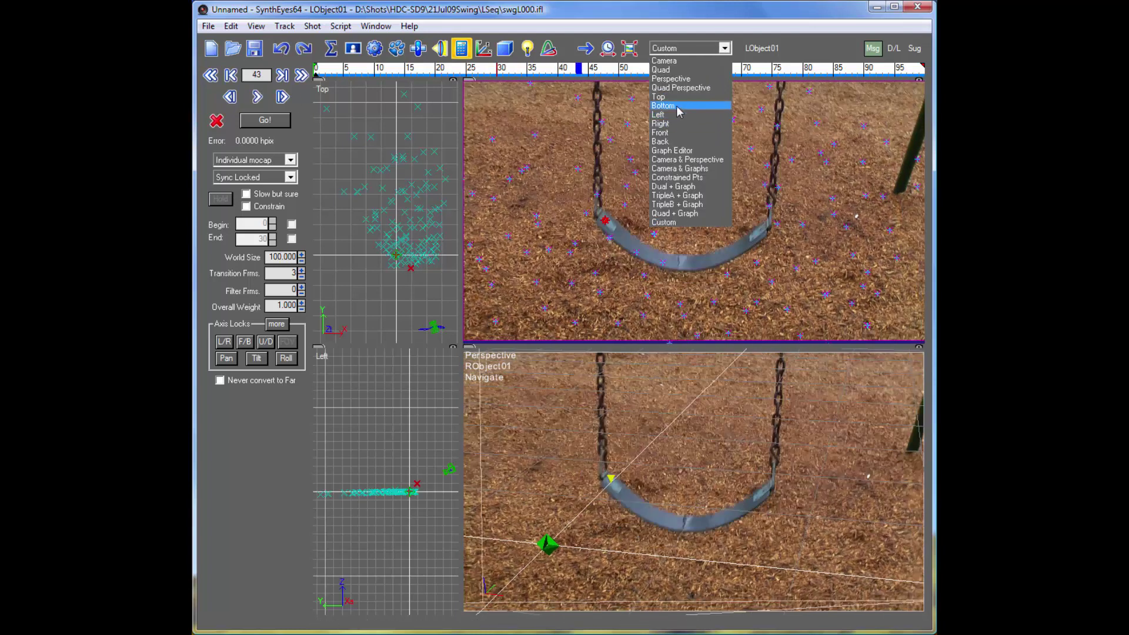
left_click(676, 97)
left_click(256, 97)
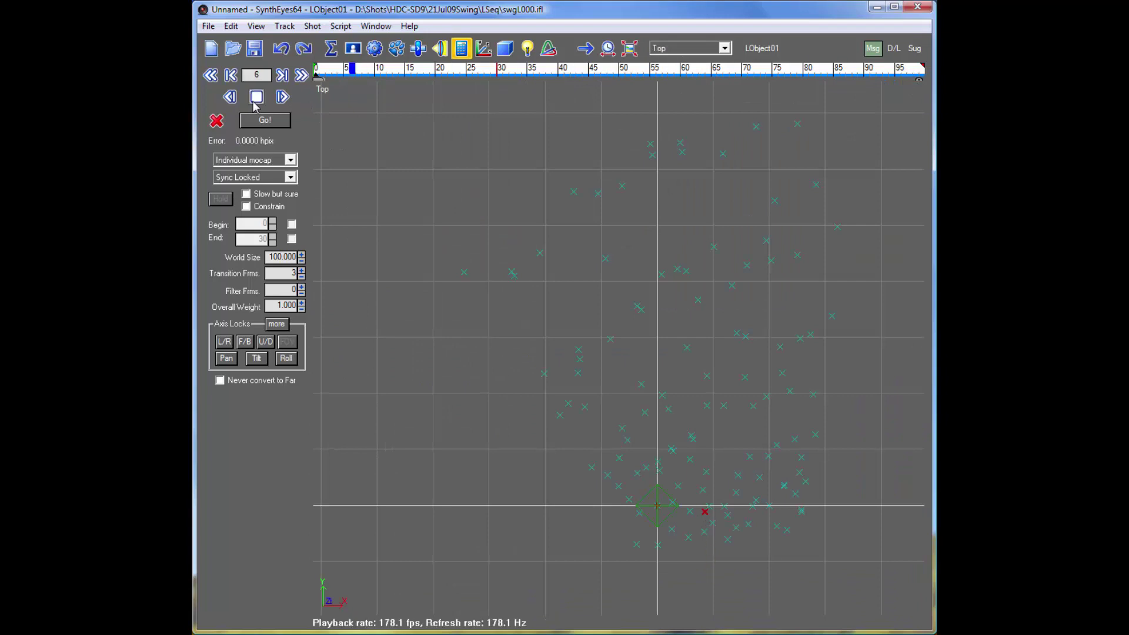
left_click(257, 97)
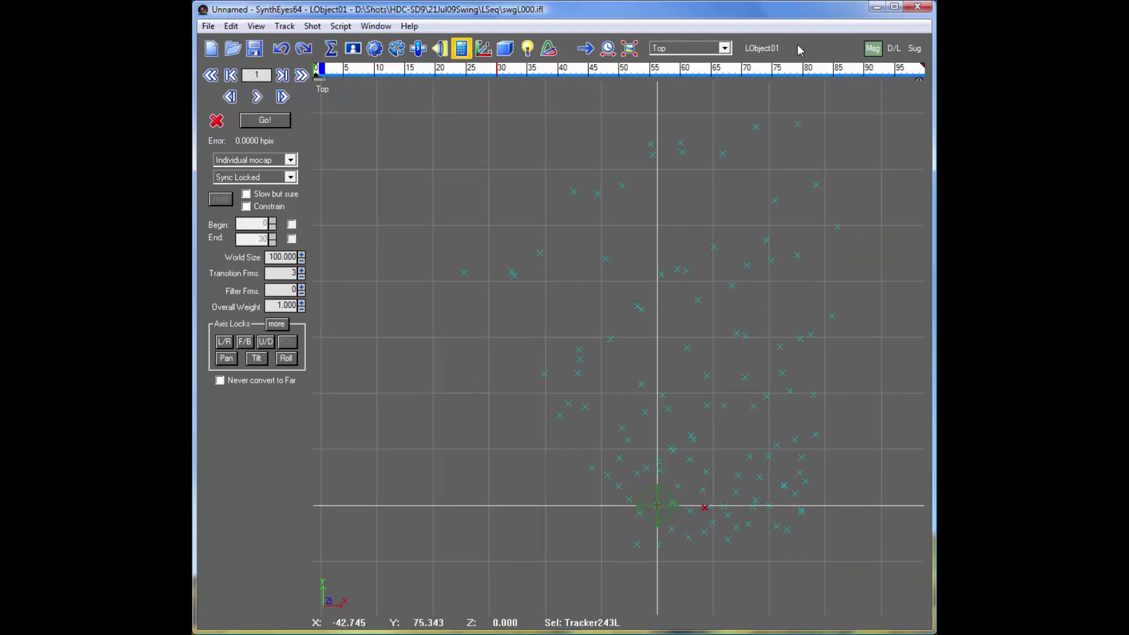
left_click(702, 50)
Step: In the Graph Editor, hide the U/V velocity, FOM and Error curves and show X, Y, Z
left_click(676, 150)
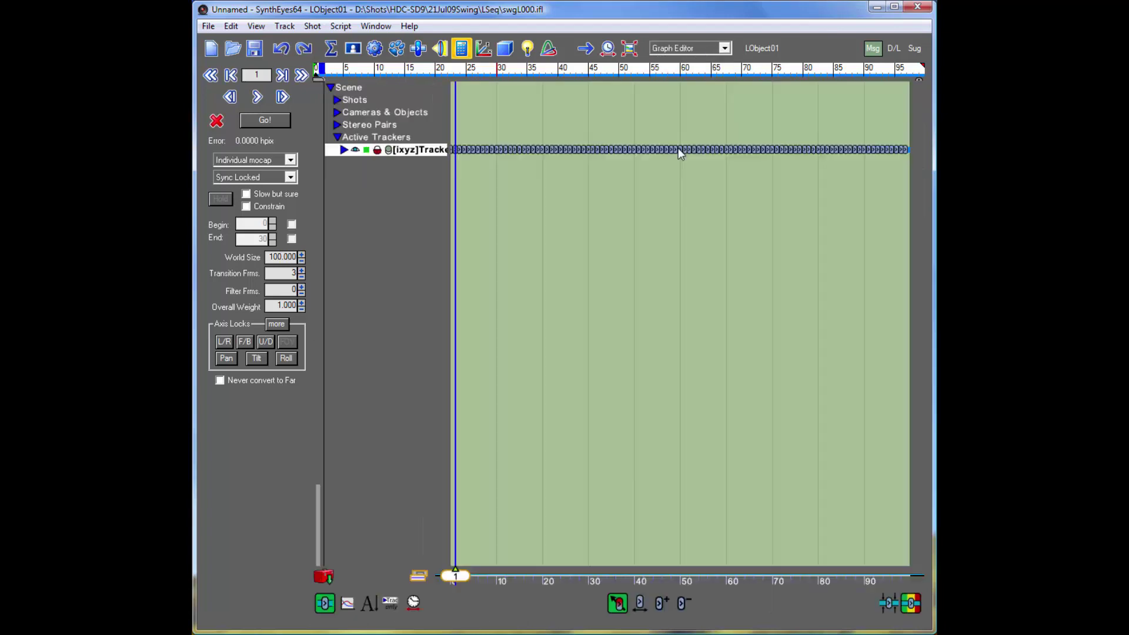
left_click(350, 601)
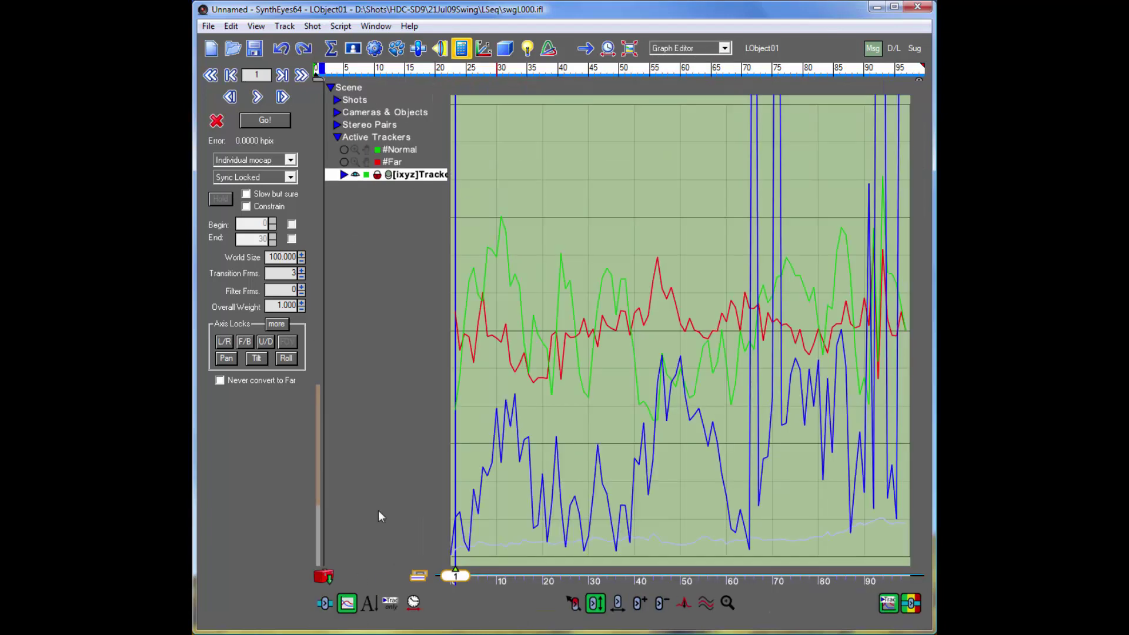
left_click(340, 174)
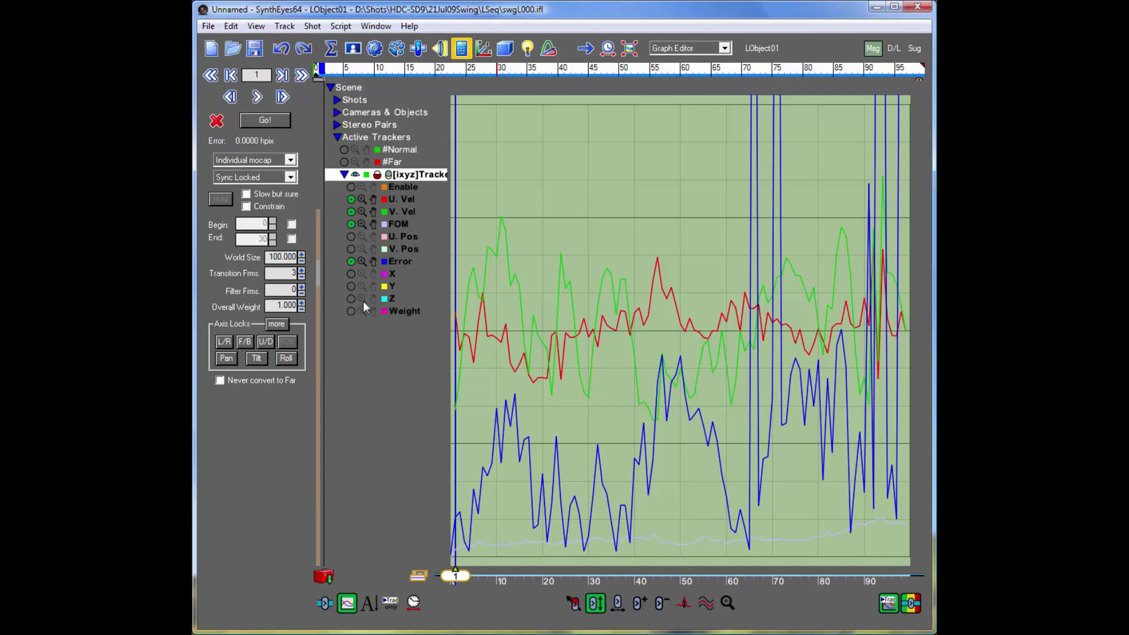
left_click(351, 212)
left_click(351, 199)
left_click(351, 224)
left_click(351, 261)
left_click(351, 273)
left_click(351, 286)
left_click(351, 299)
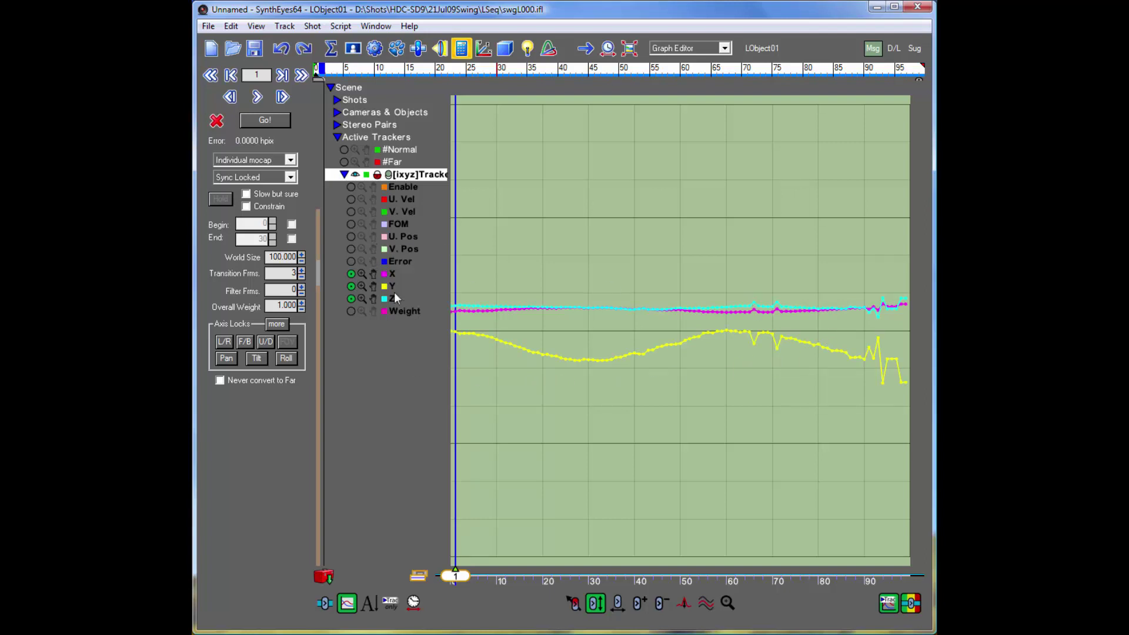
Step: Stretch the curves vertically and drag the Y key to smooth its dip to -2.27756
mouse_move(359, 298)
left_mouse_down()
mouse_move(358, 221)
mouse_move(360, 297)
left_mouse_up()
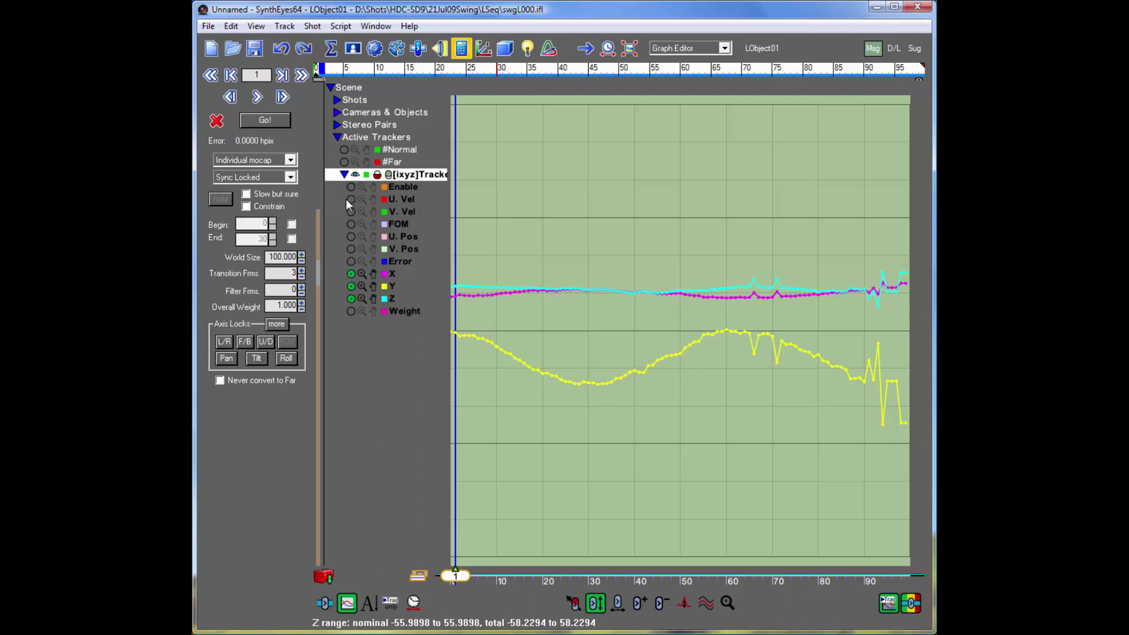
mouse_move(350, 211)
left_mouse_down()
mouse_move(350, 198)
mouse_move(351, 211)
left_mouse_up()
left_click_drag(753, 353, 778, 340)
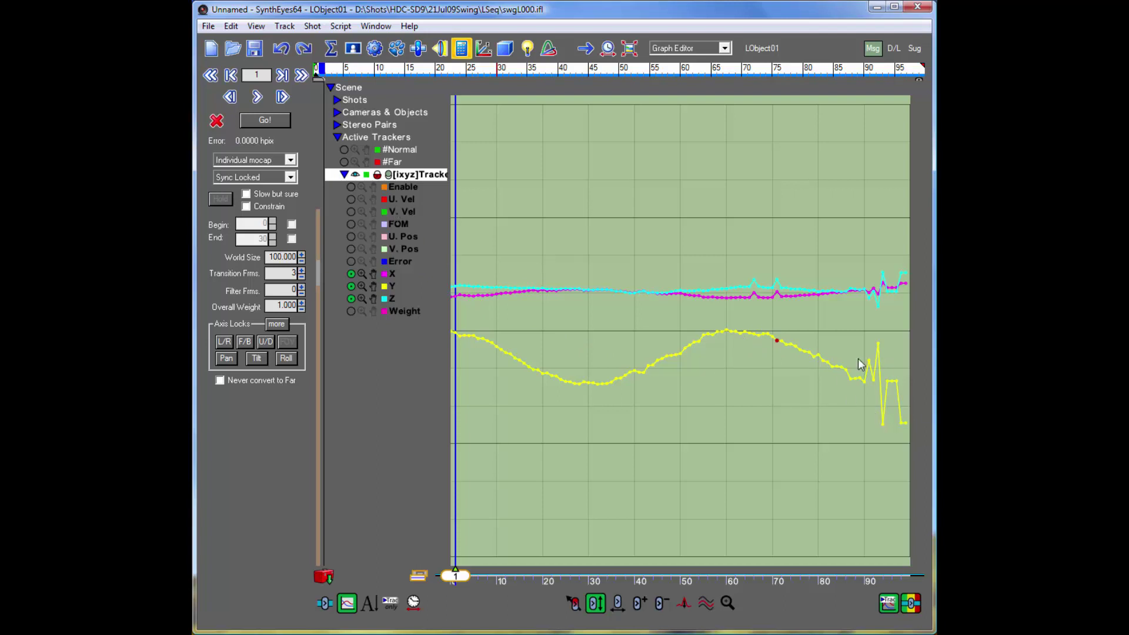
left_click(721, 48)
Step: Switch to the single Camera view and scrub the left swing footage to frame 92
scroll(715, 57, "up", 2)
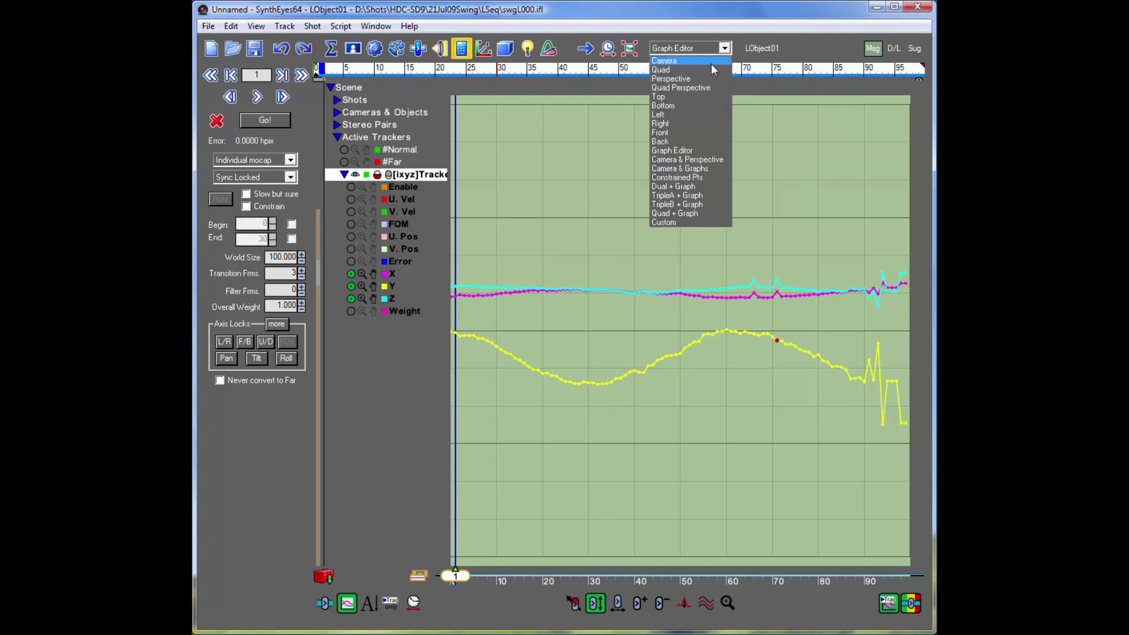
left_click(676, 60)
left_click_drag(658, 76, 880, 70)
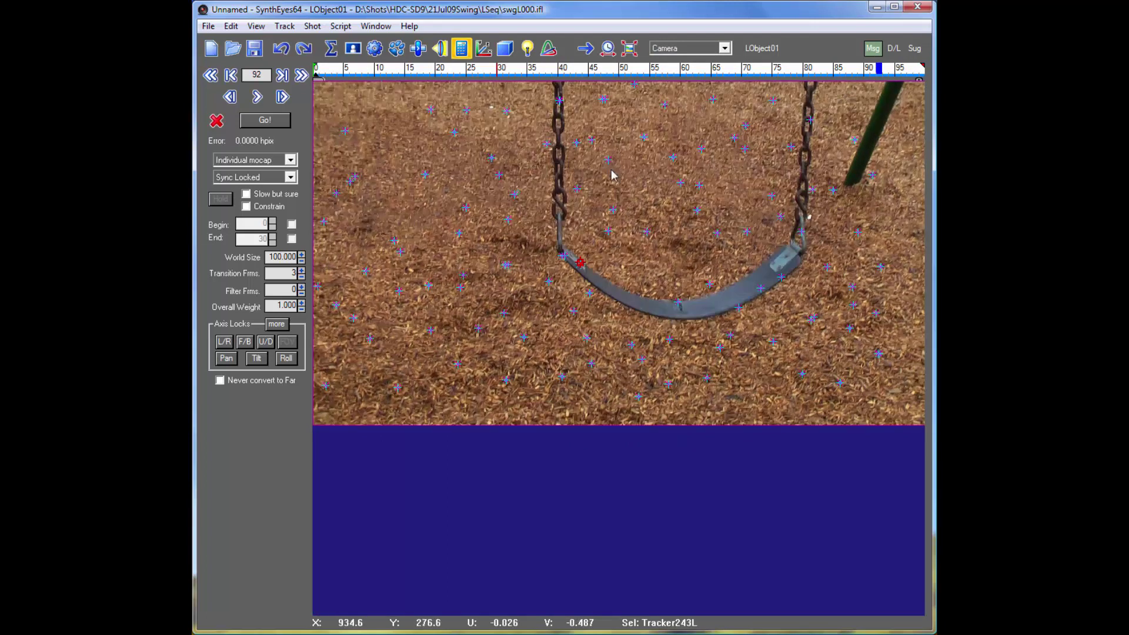